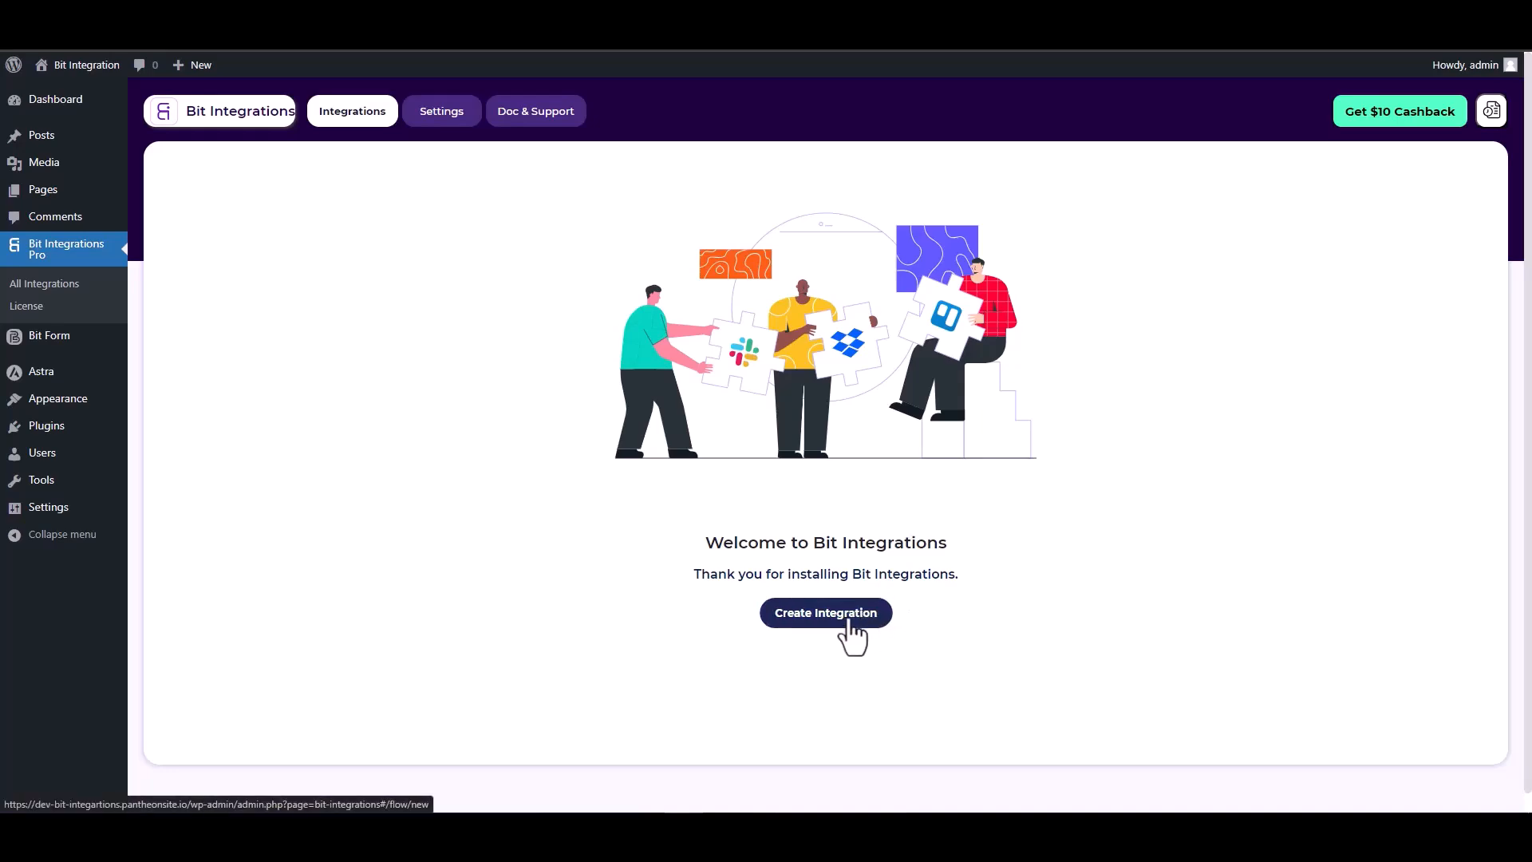
Pick SiteOrigin Widgets as the new integration's trigger and start fetching its form data
text(sit)
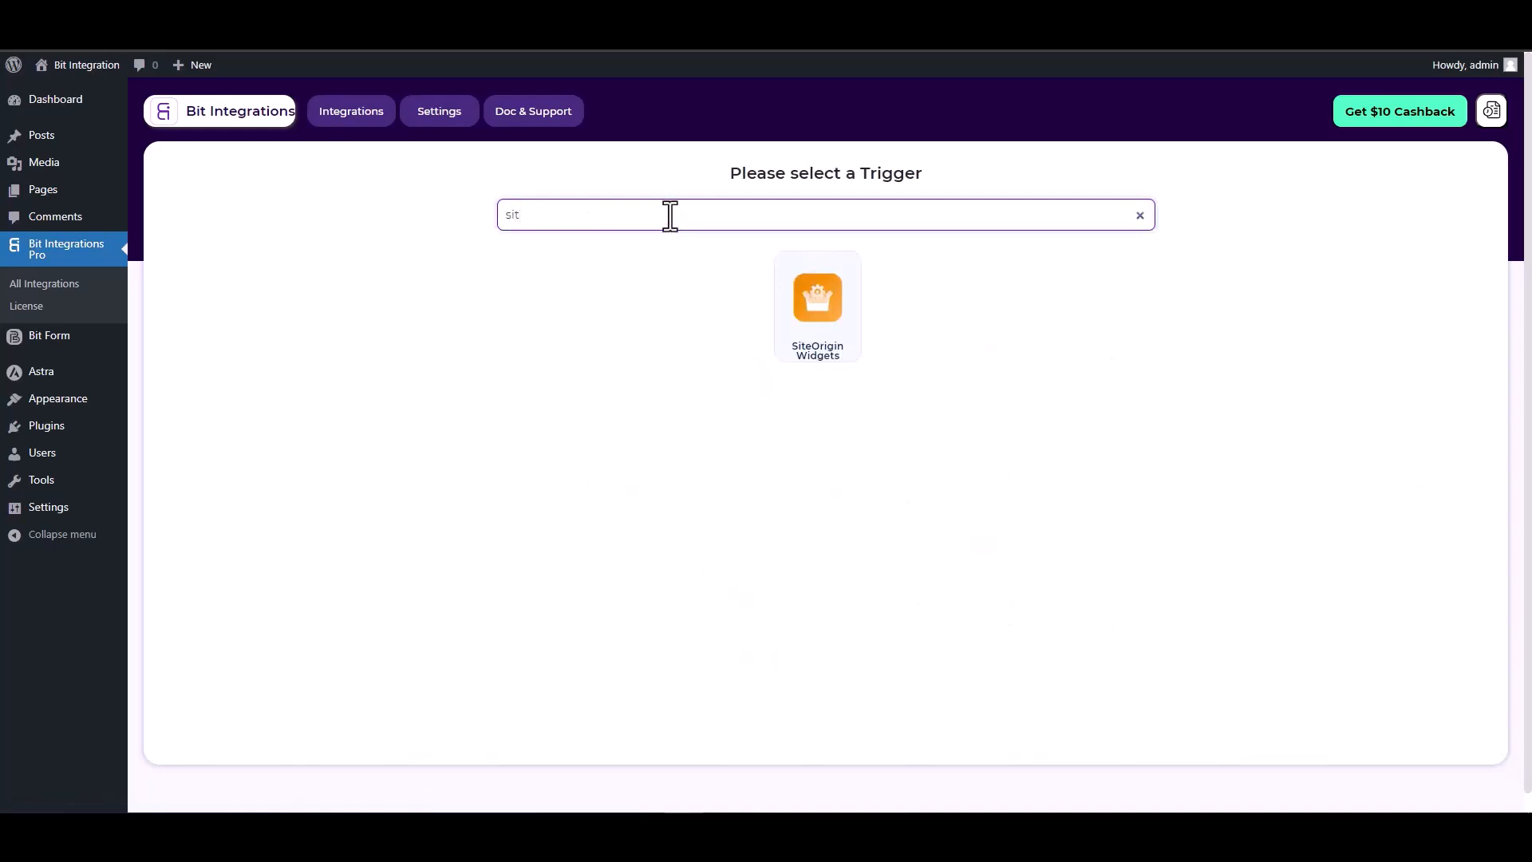
click(835, 349)
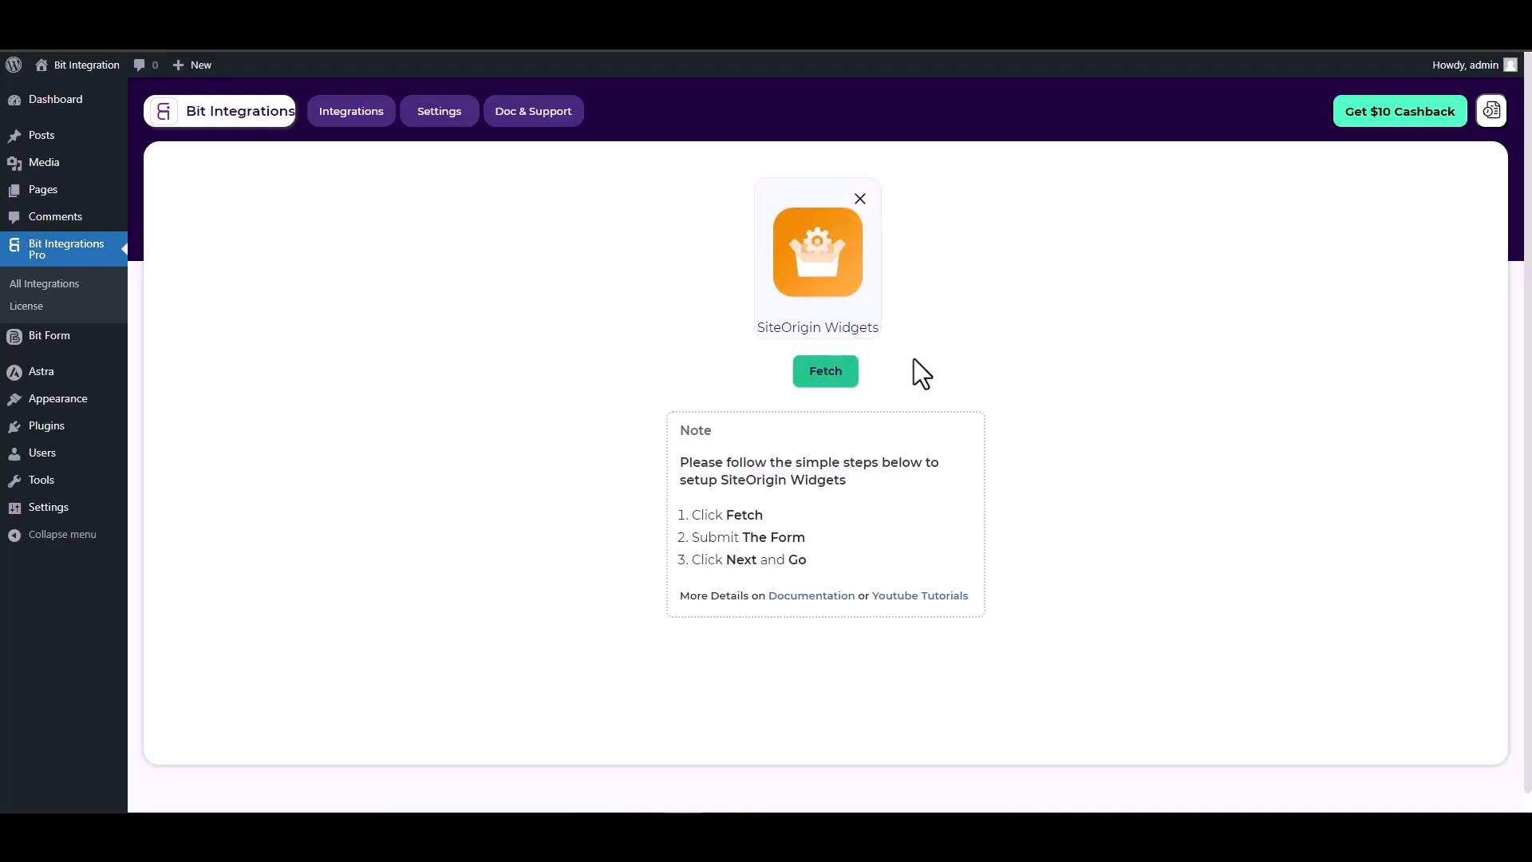
click(822, 380)
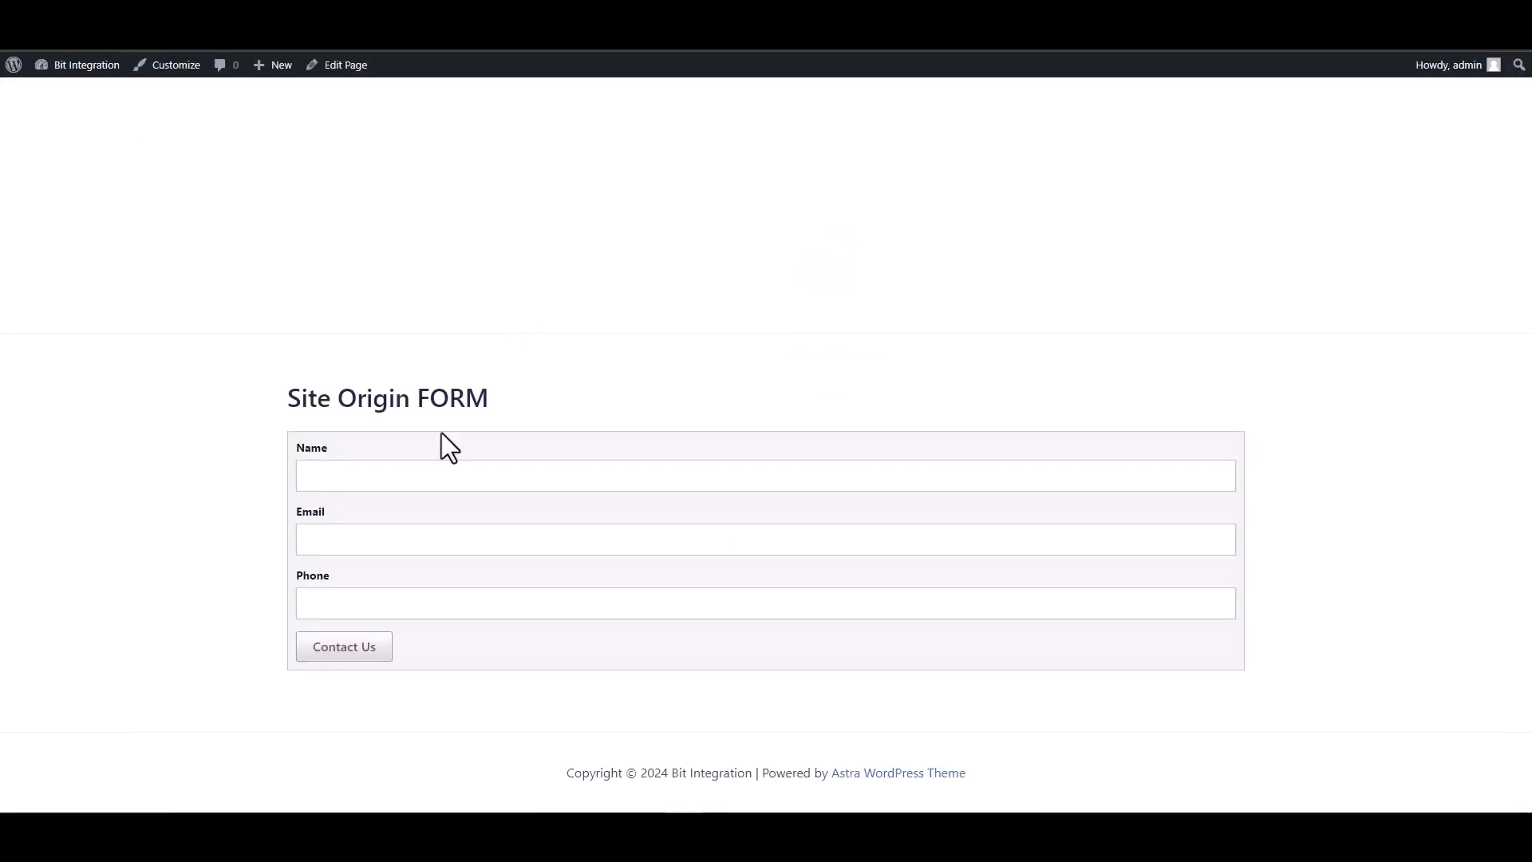
Submit the Contact Us form with a test name, test e-mail and test phone number, then return to Bit Integrations
click(515, 476)
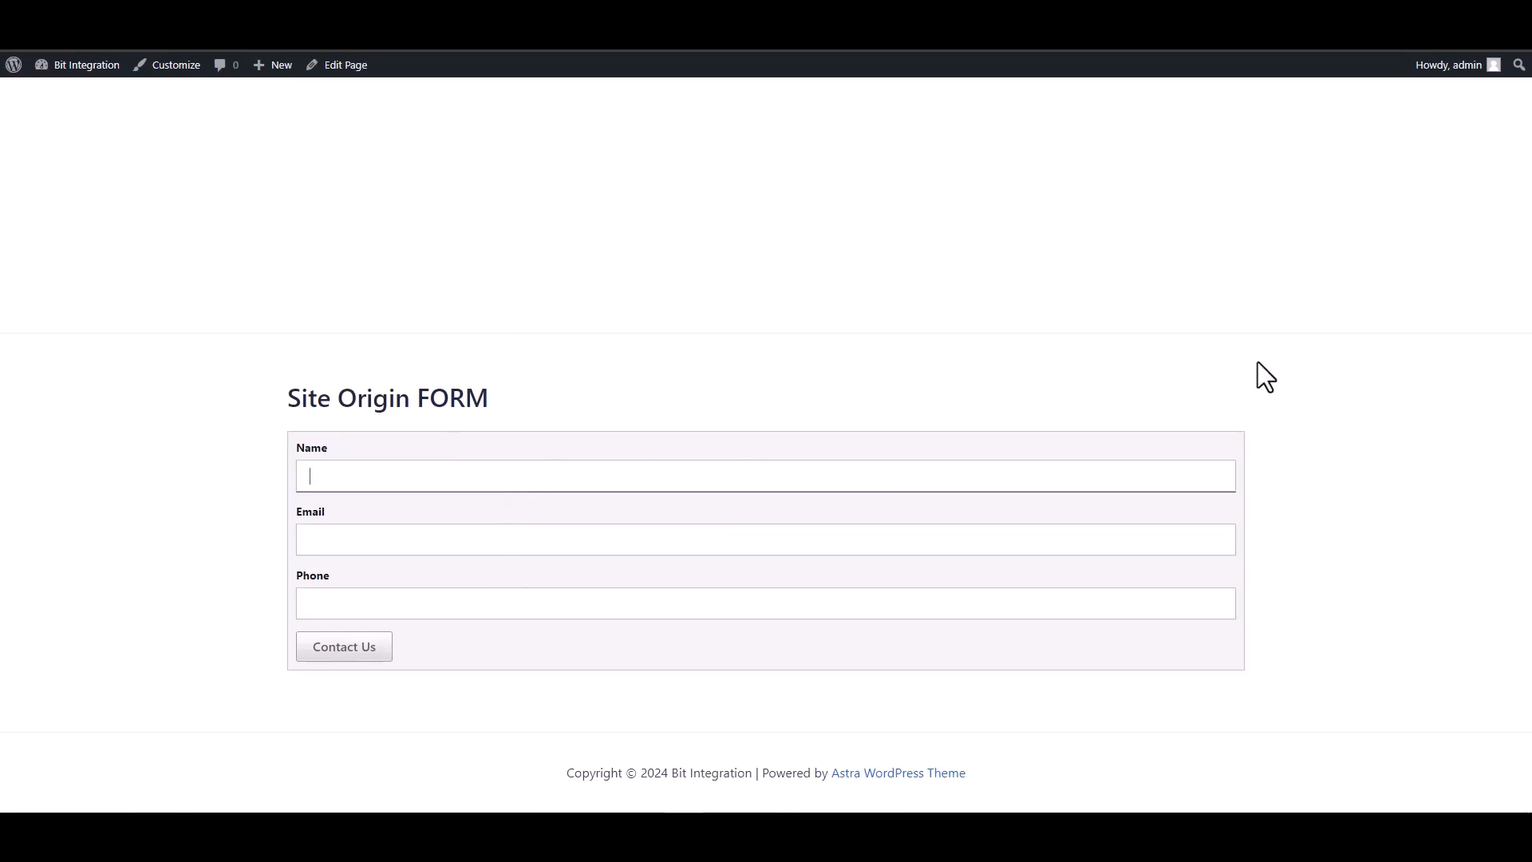
text(test)
click(1033, 533)
text(test)
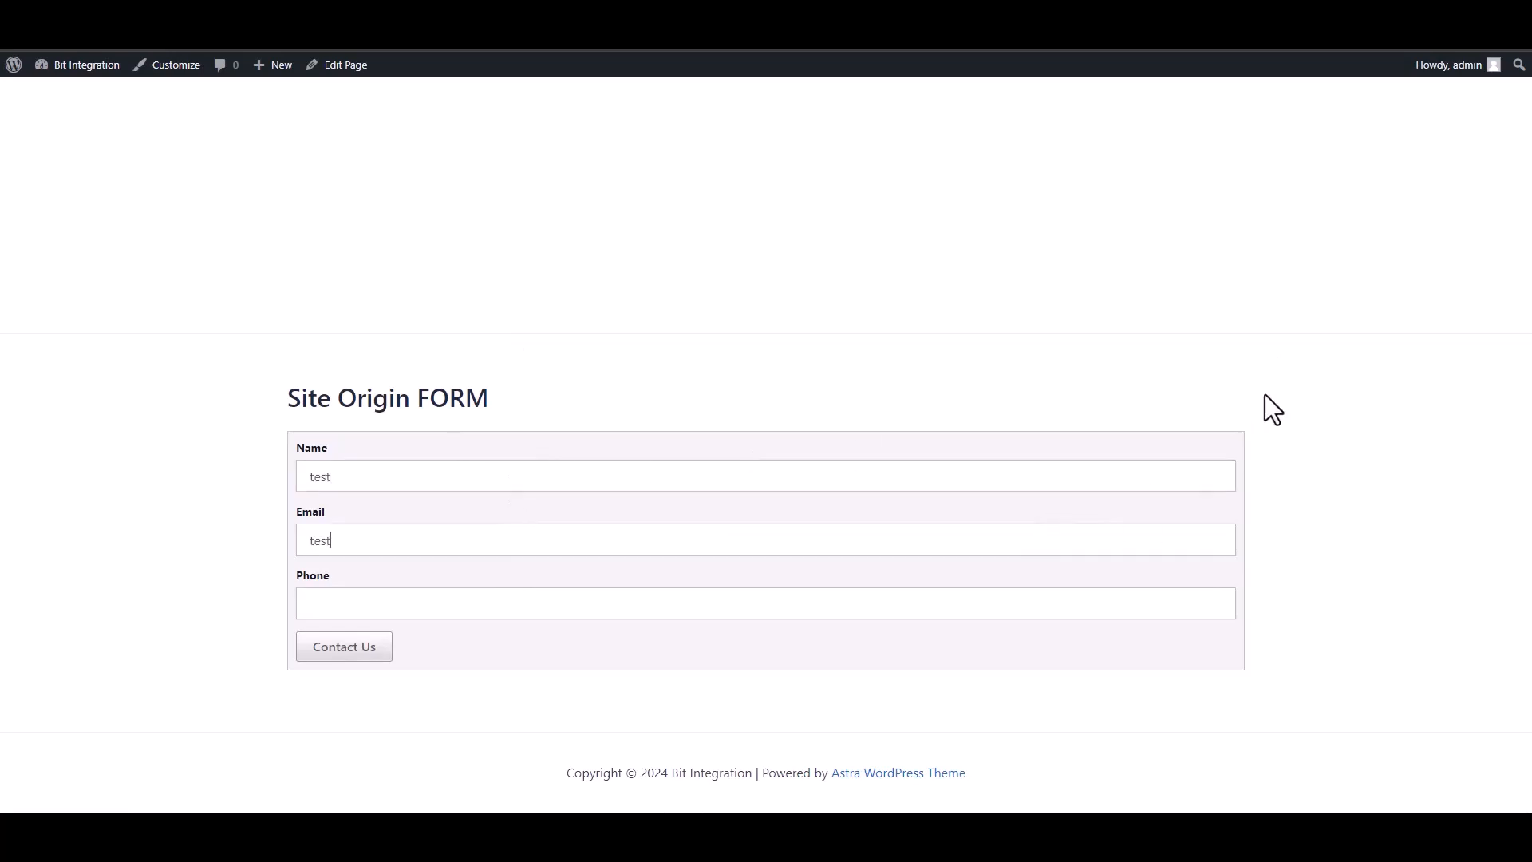
text(@test.com)
click(1056, 605)
text(12345678)
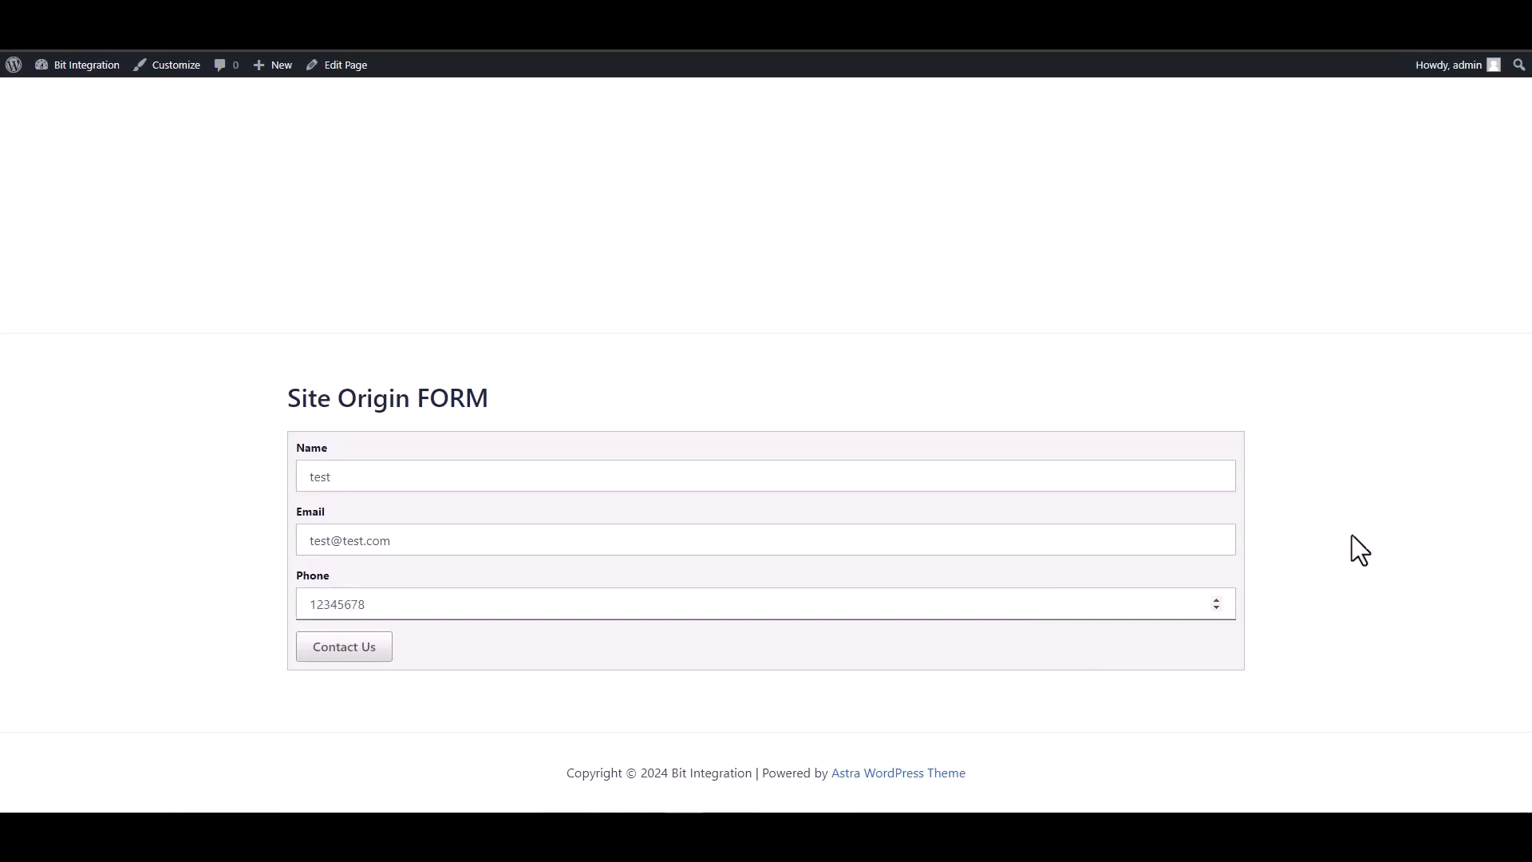
click(352, 646)
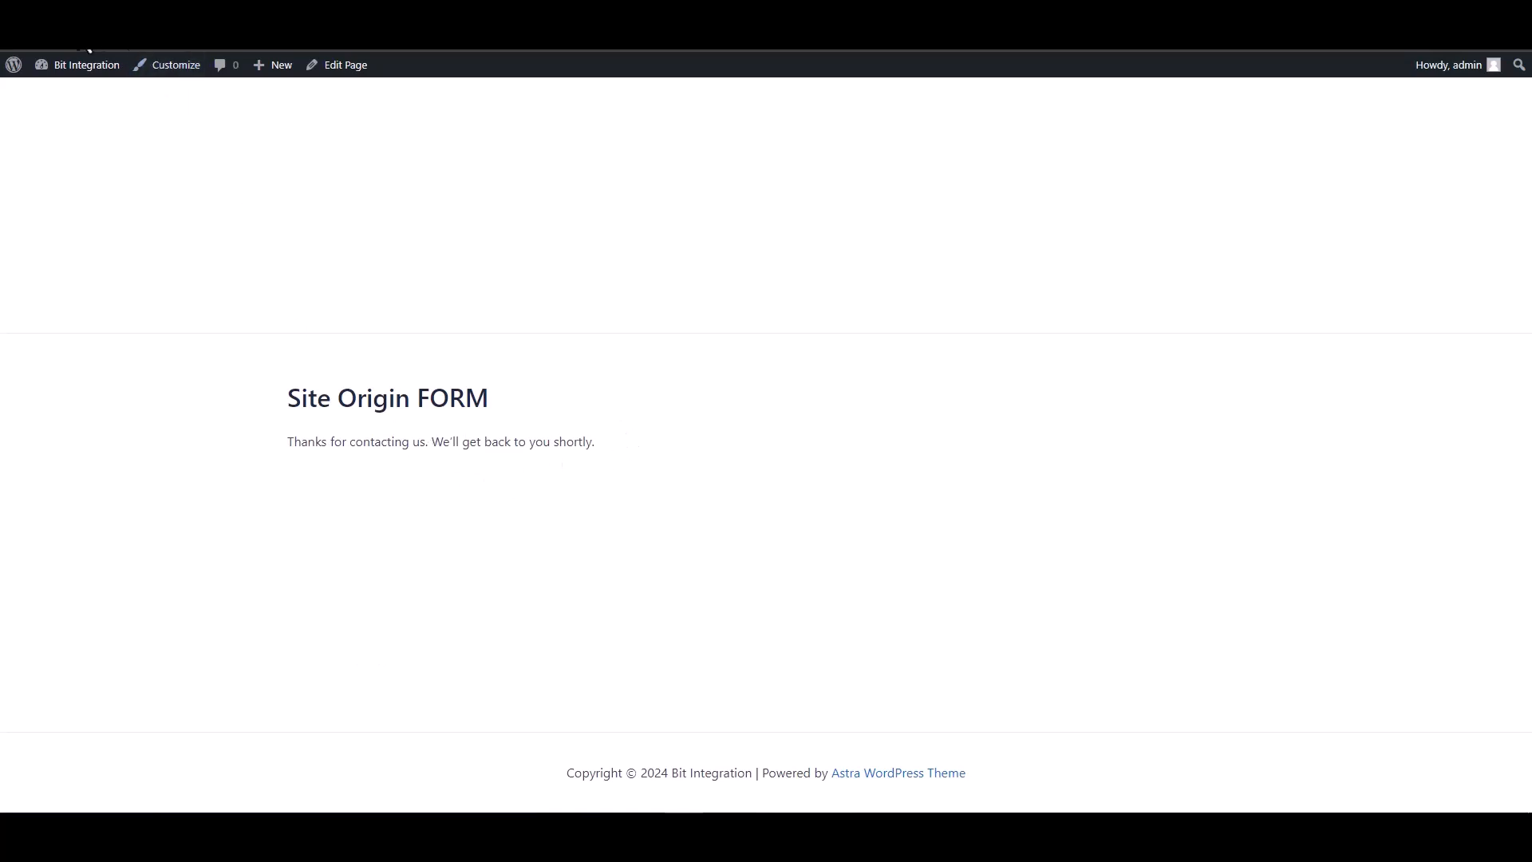
click(83, 29)
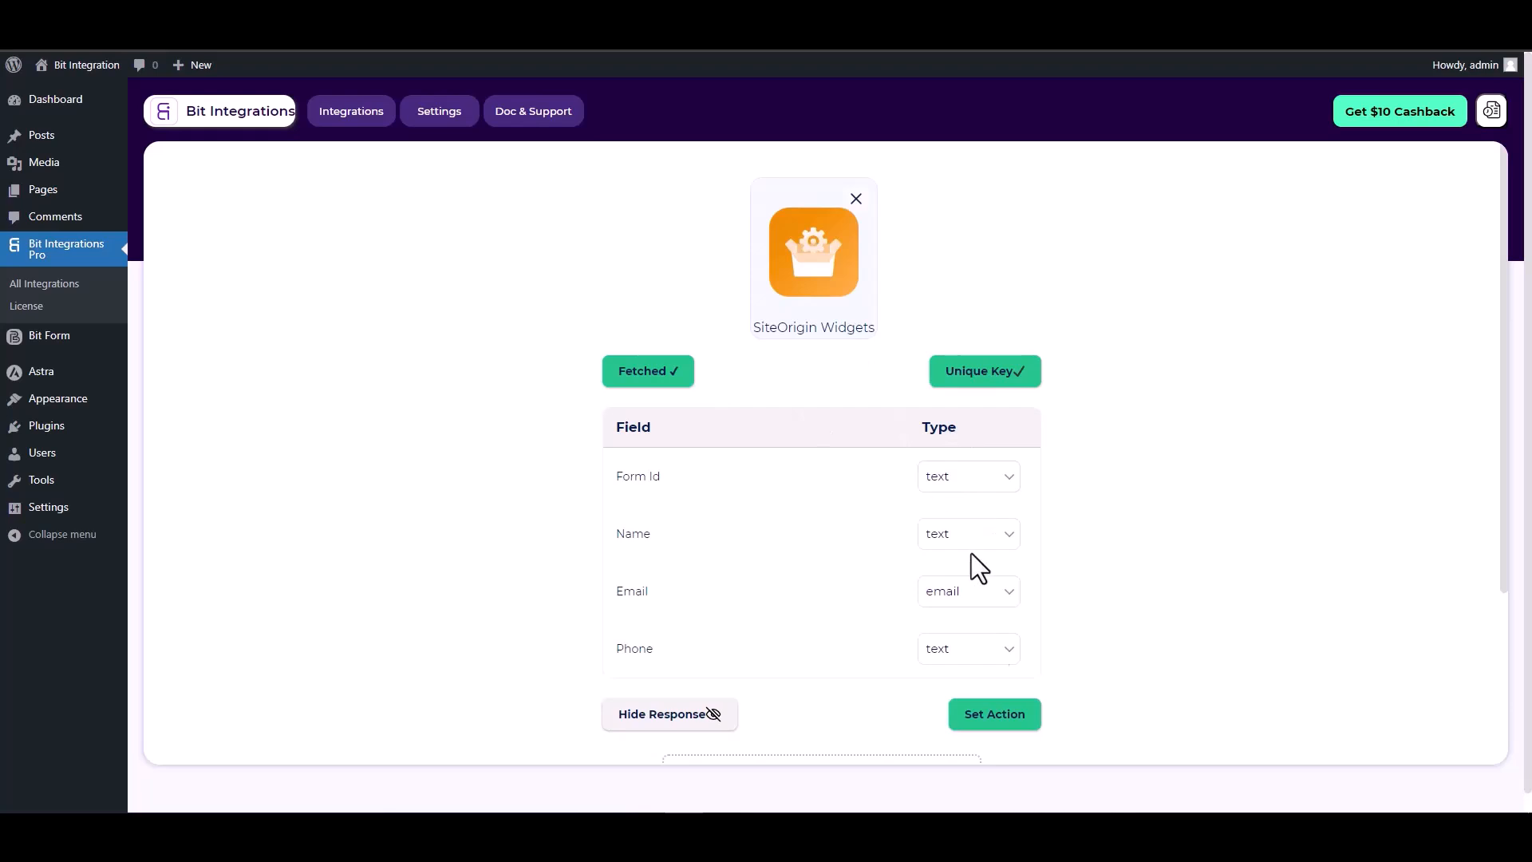
Set Salesforce as the integration's action, found by searching 'sales'
click(993, 723)
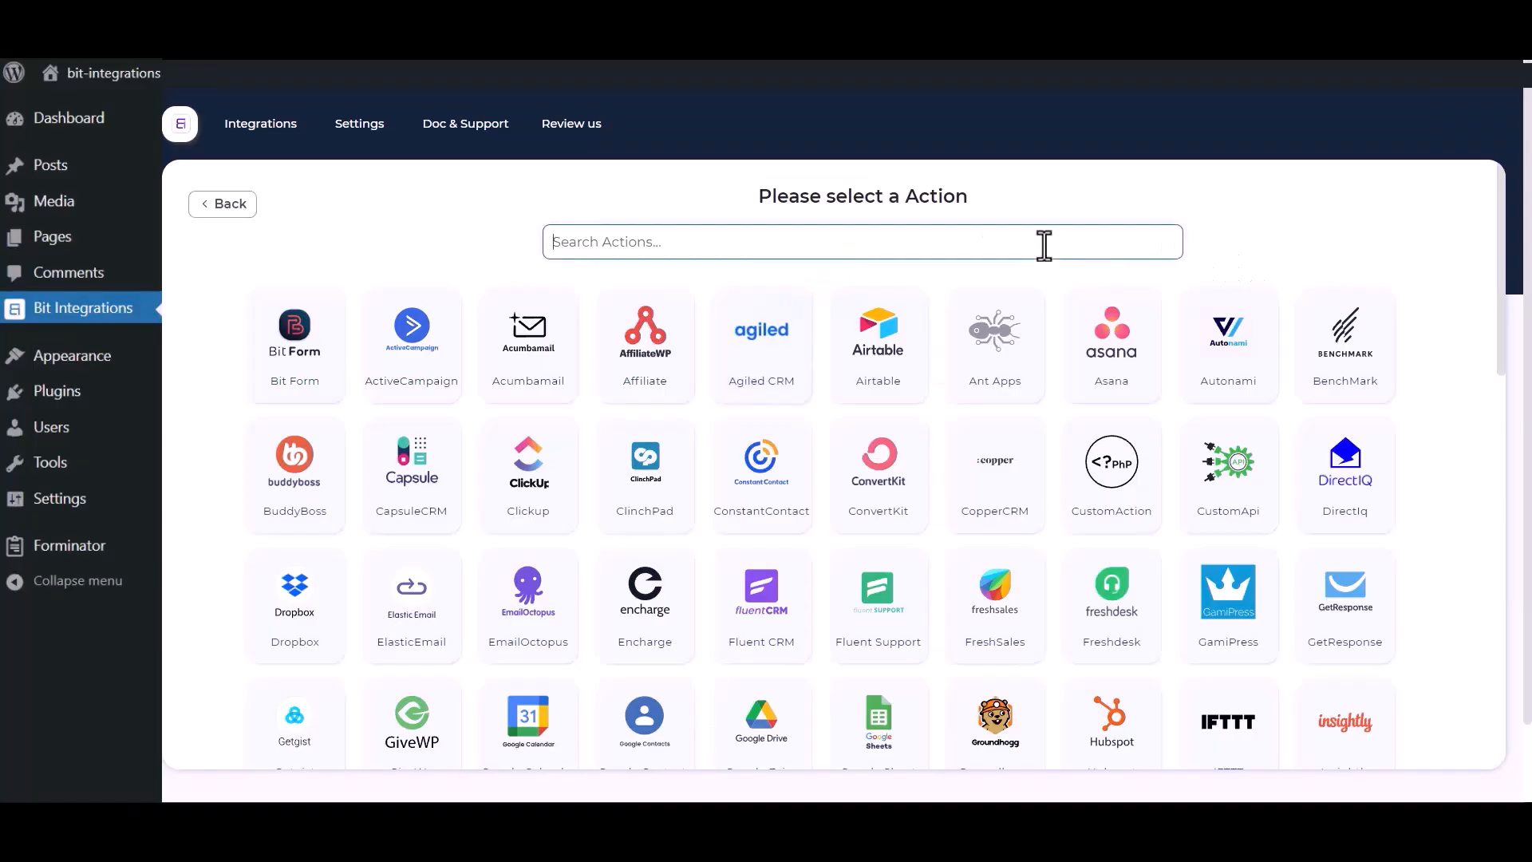
text(s)
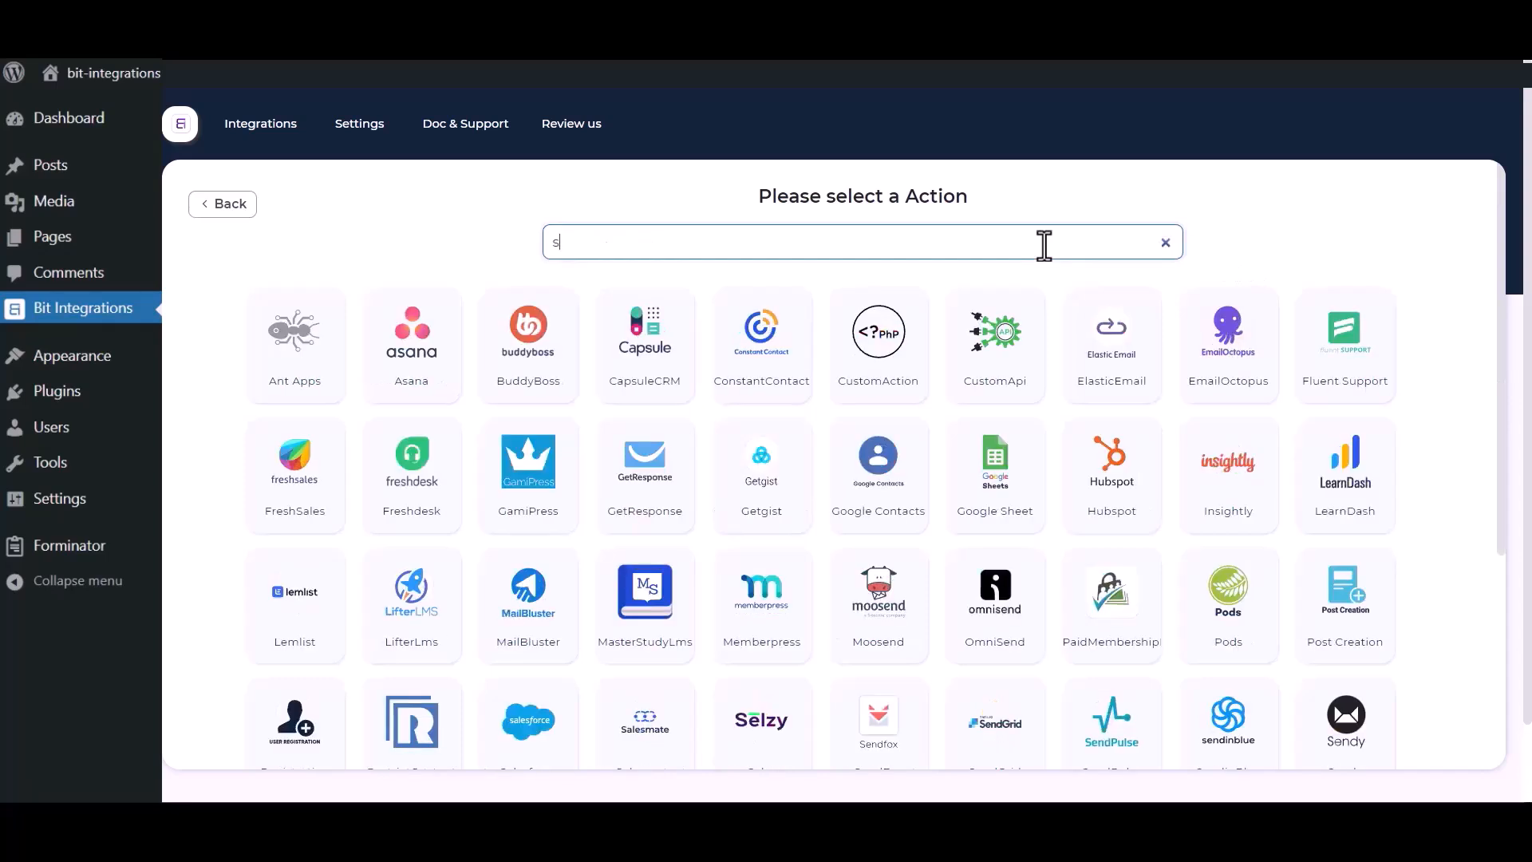
text(ales)
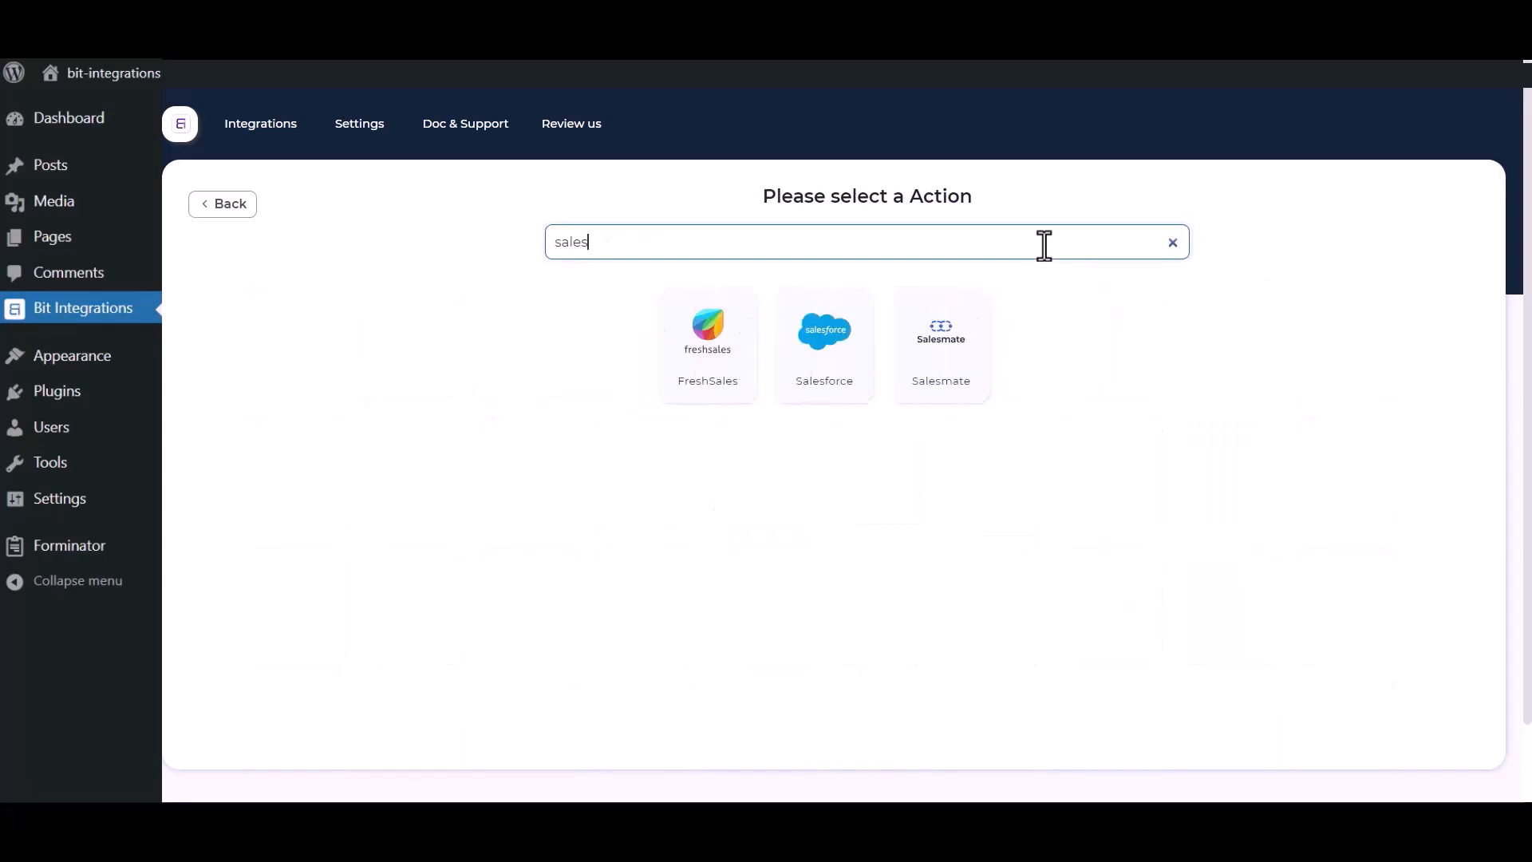
click(812, 371)
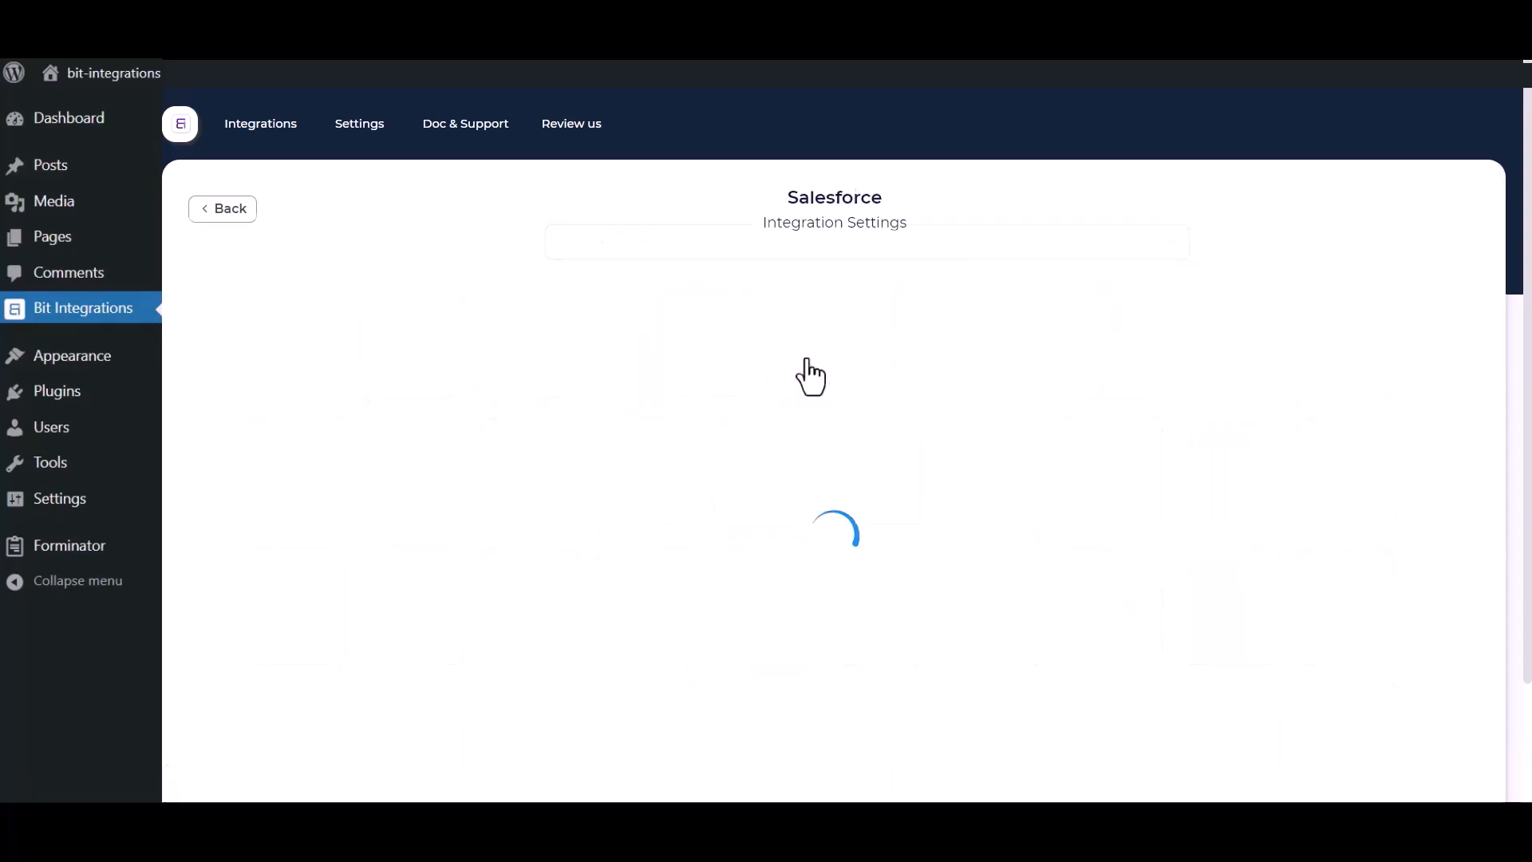
Review the Salesforce Integration Name, Client id and Client secret fields
click(487, 302)
drag(488, 302, 377, 302)
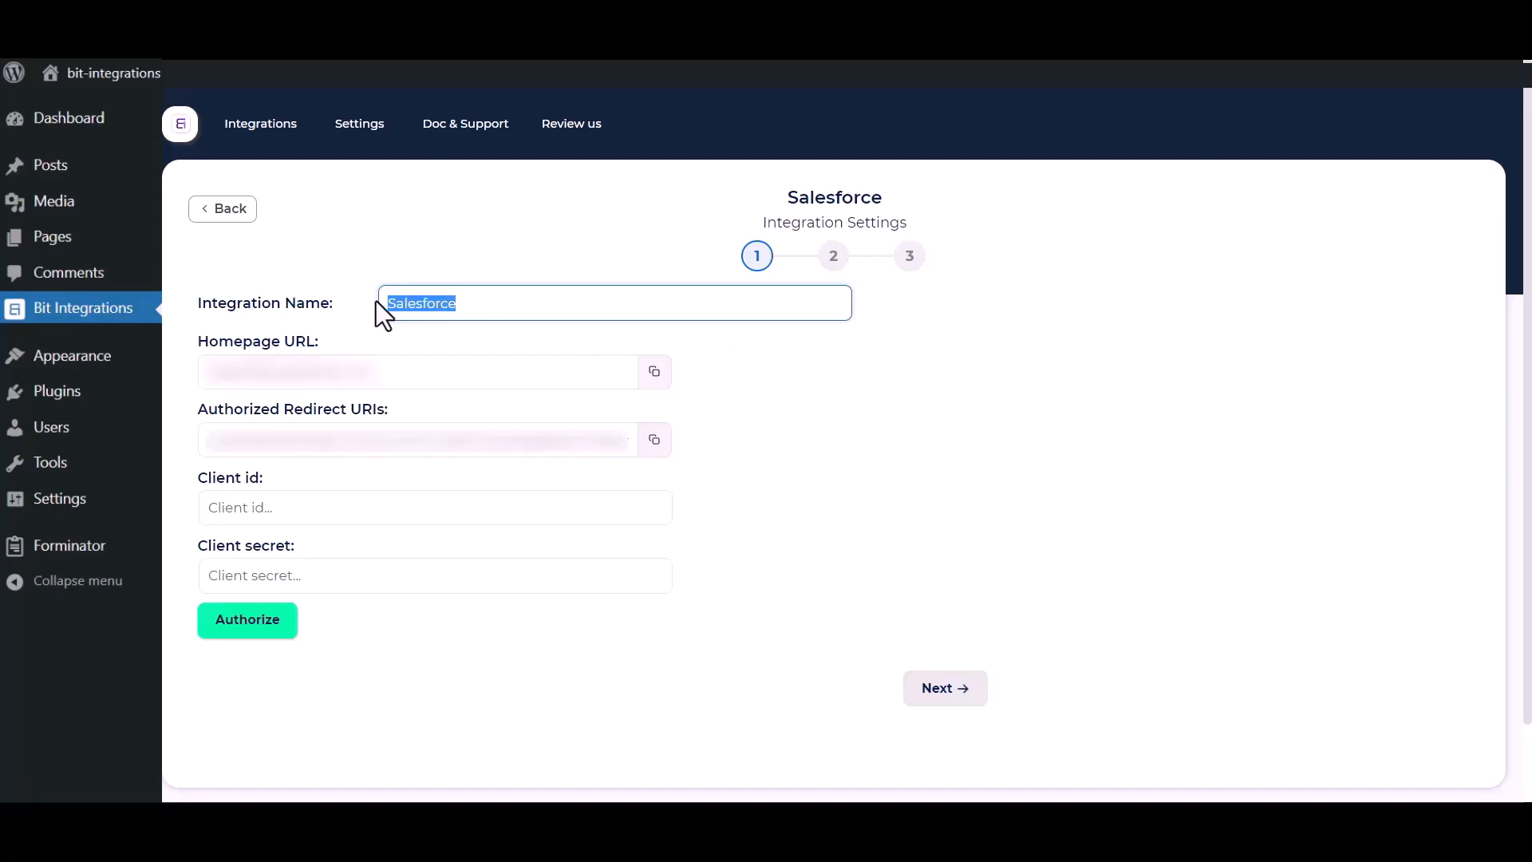
click(858, 575)
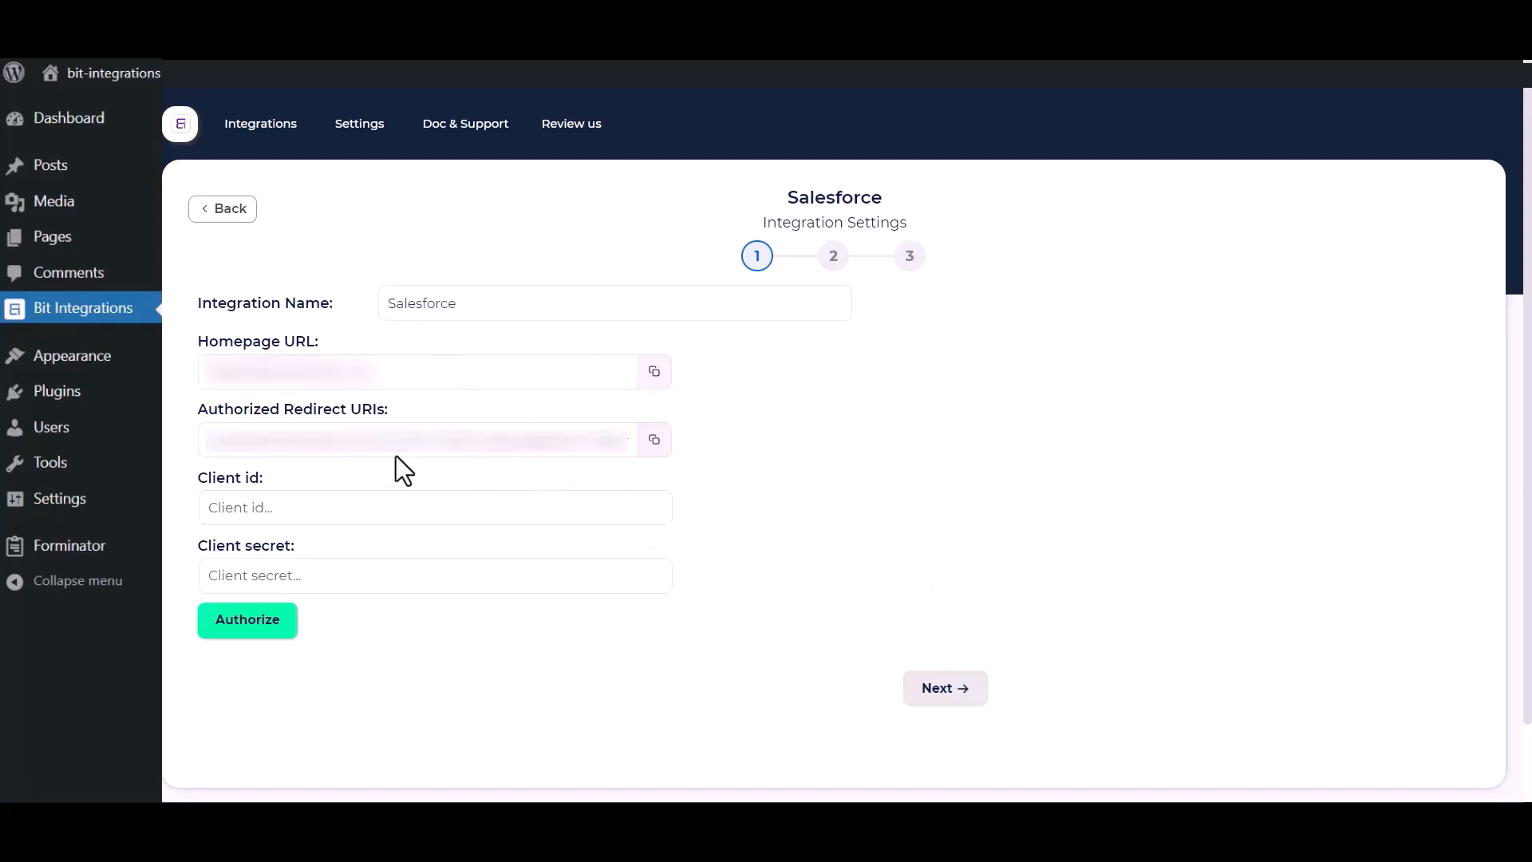
drag(195, 479, 280, 501)
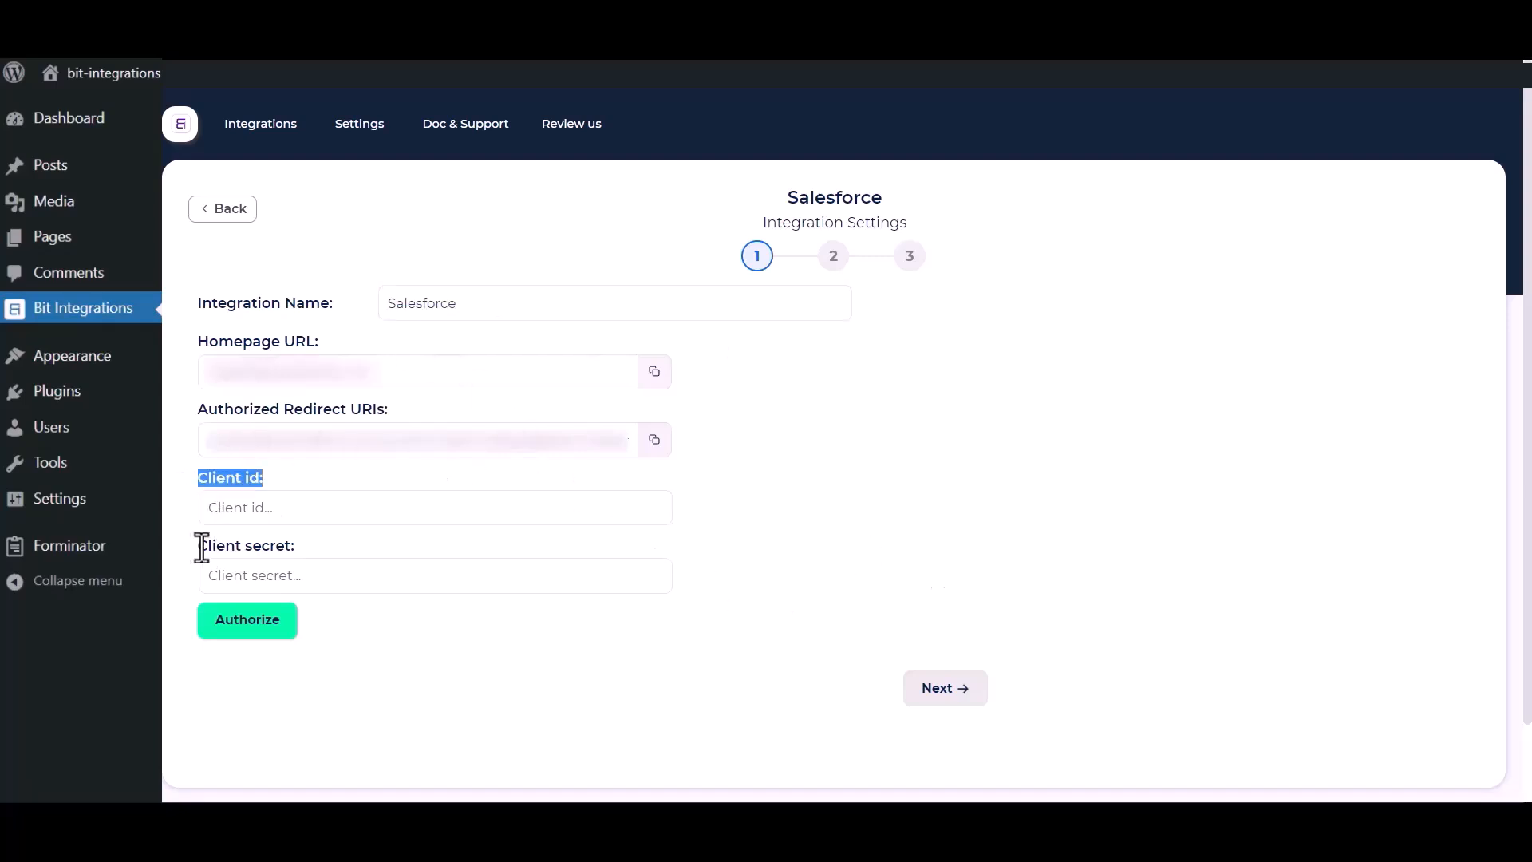
drag(196, 545, 319, 544)
click(817, 526)
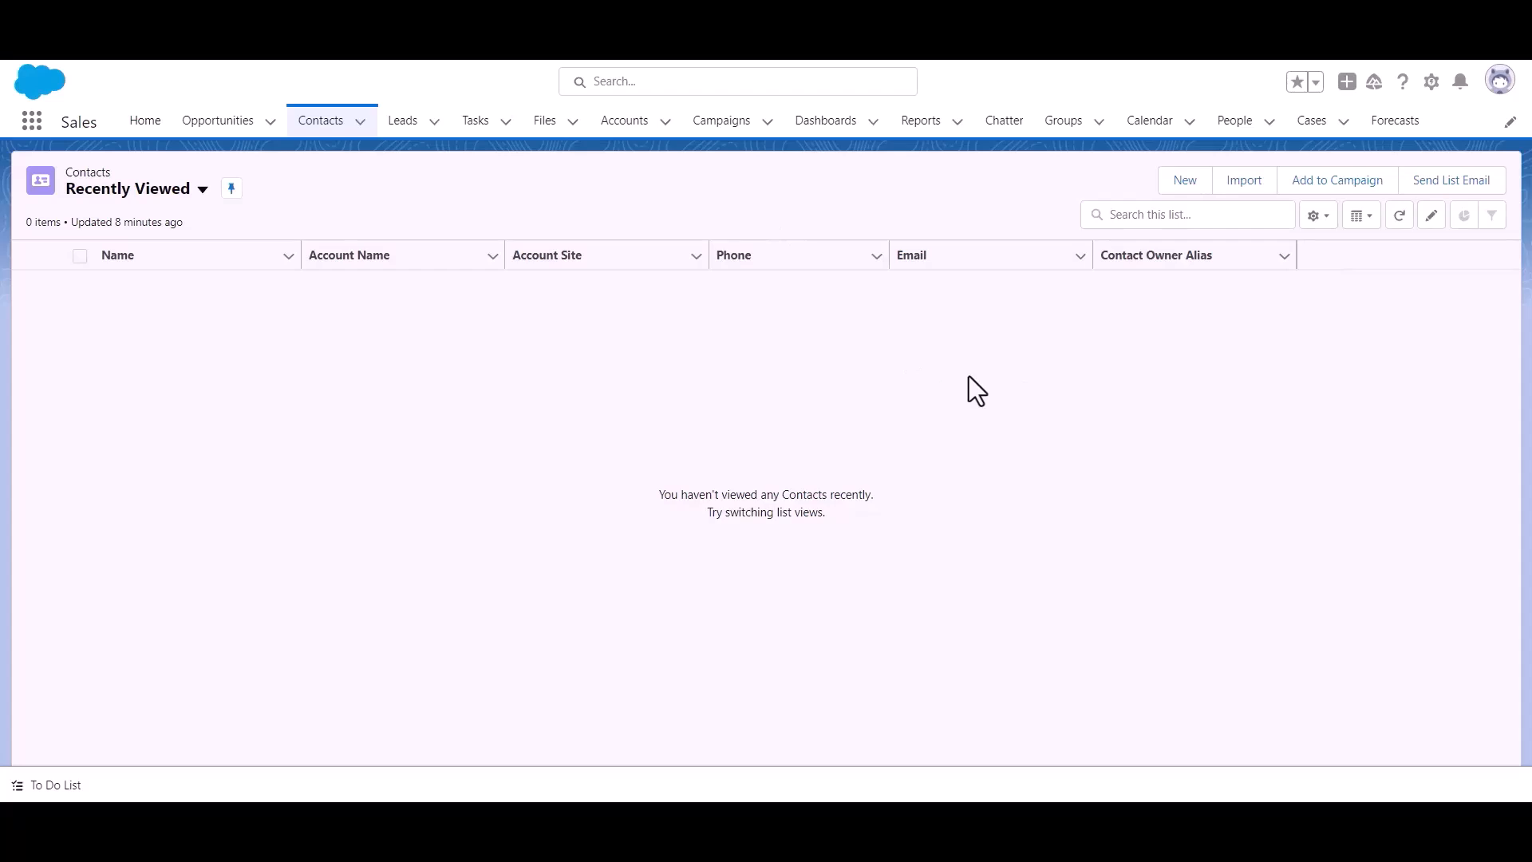
Go from the gear menu into Setup, then Platform Tools > Apps > App Manager
click(1432, 81)
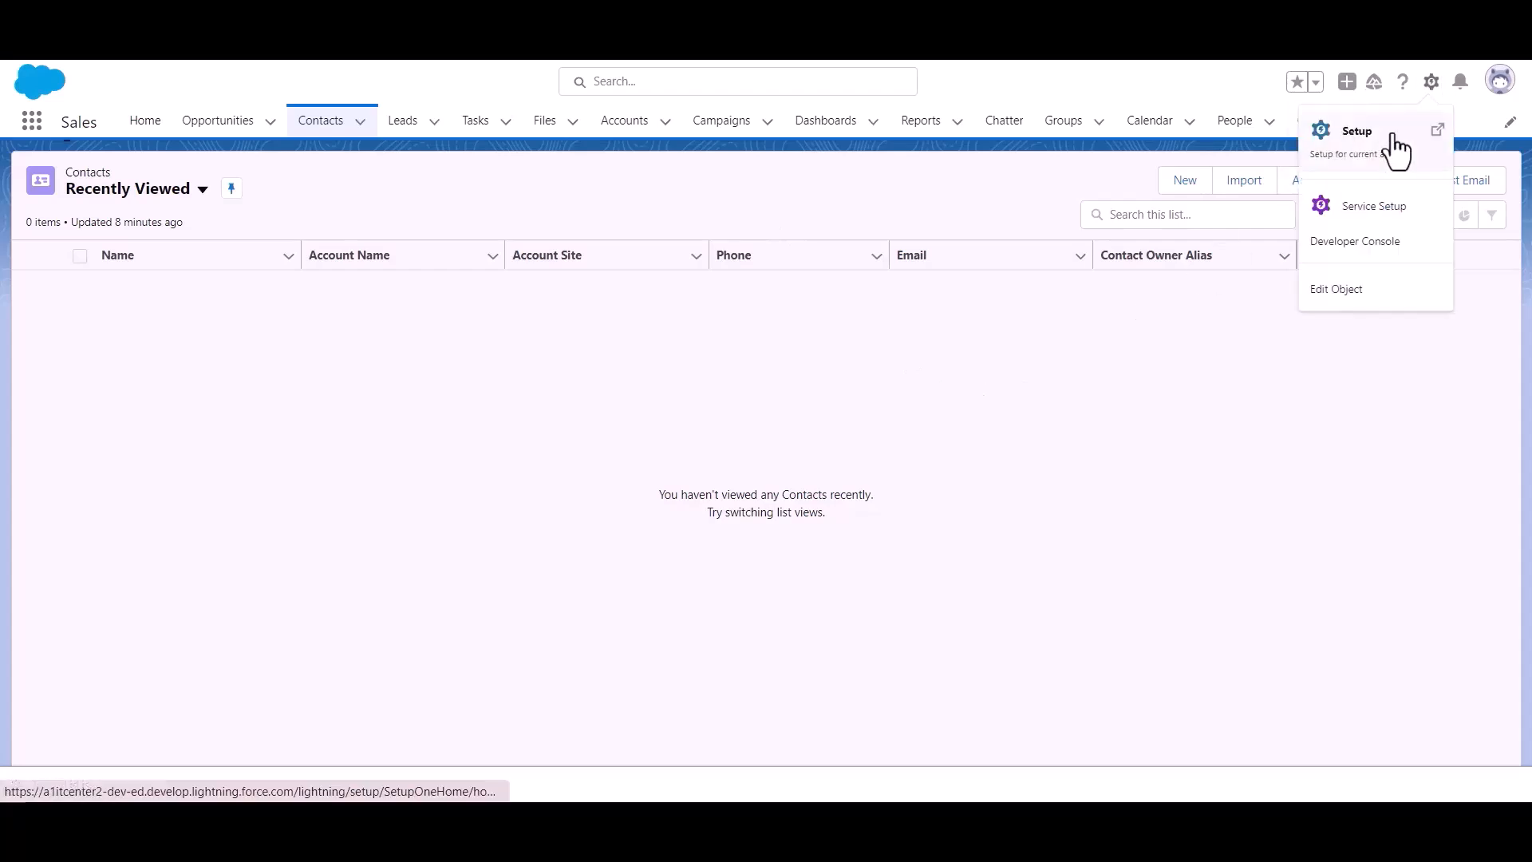
click(1385, 155)
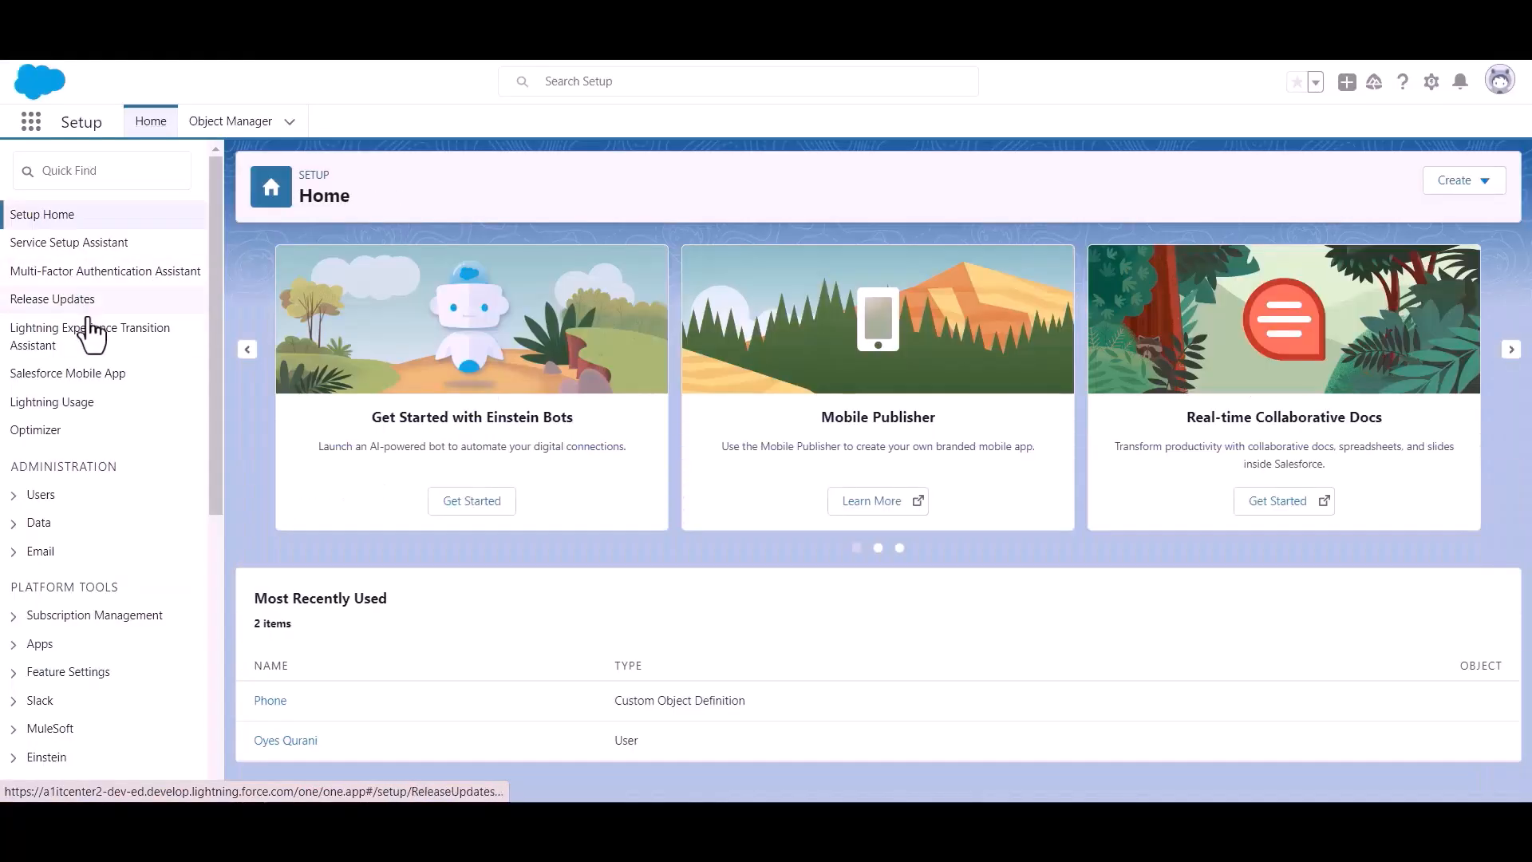
scroll(89, 333, down, 3)
drag(19, 391, 155, 390)
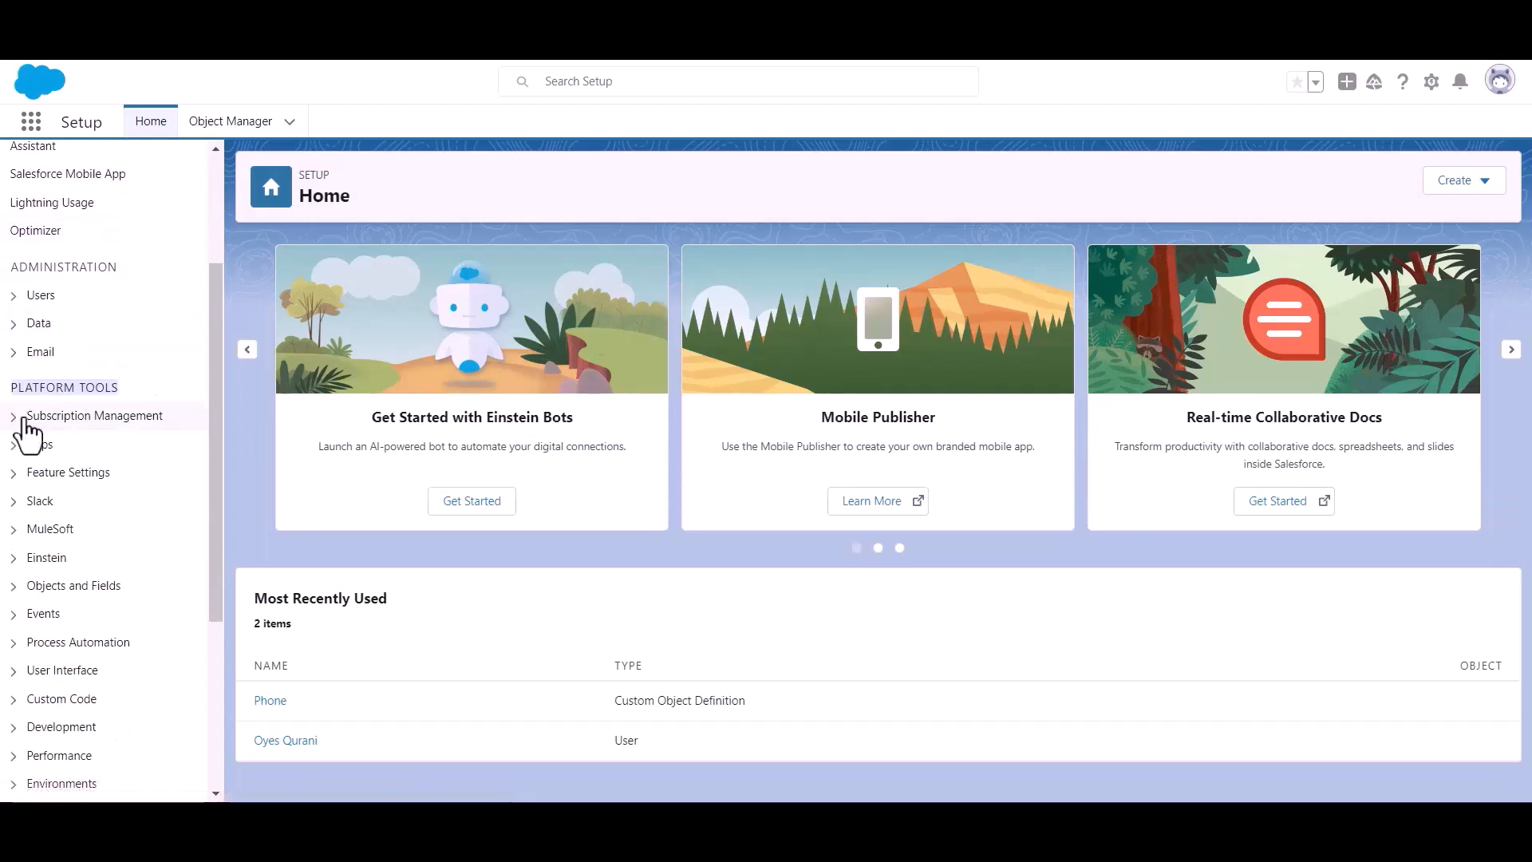
click(15, 447)
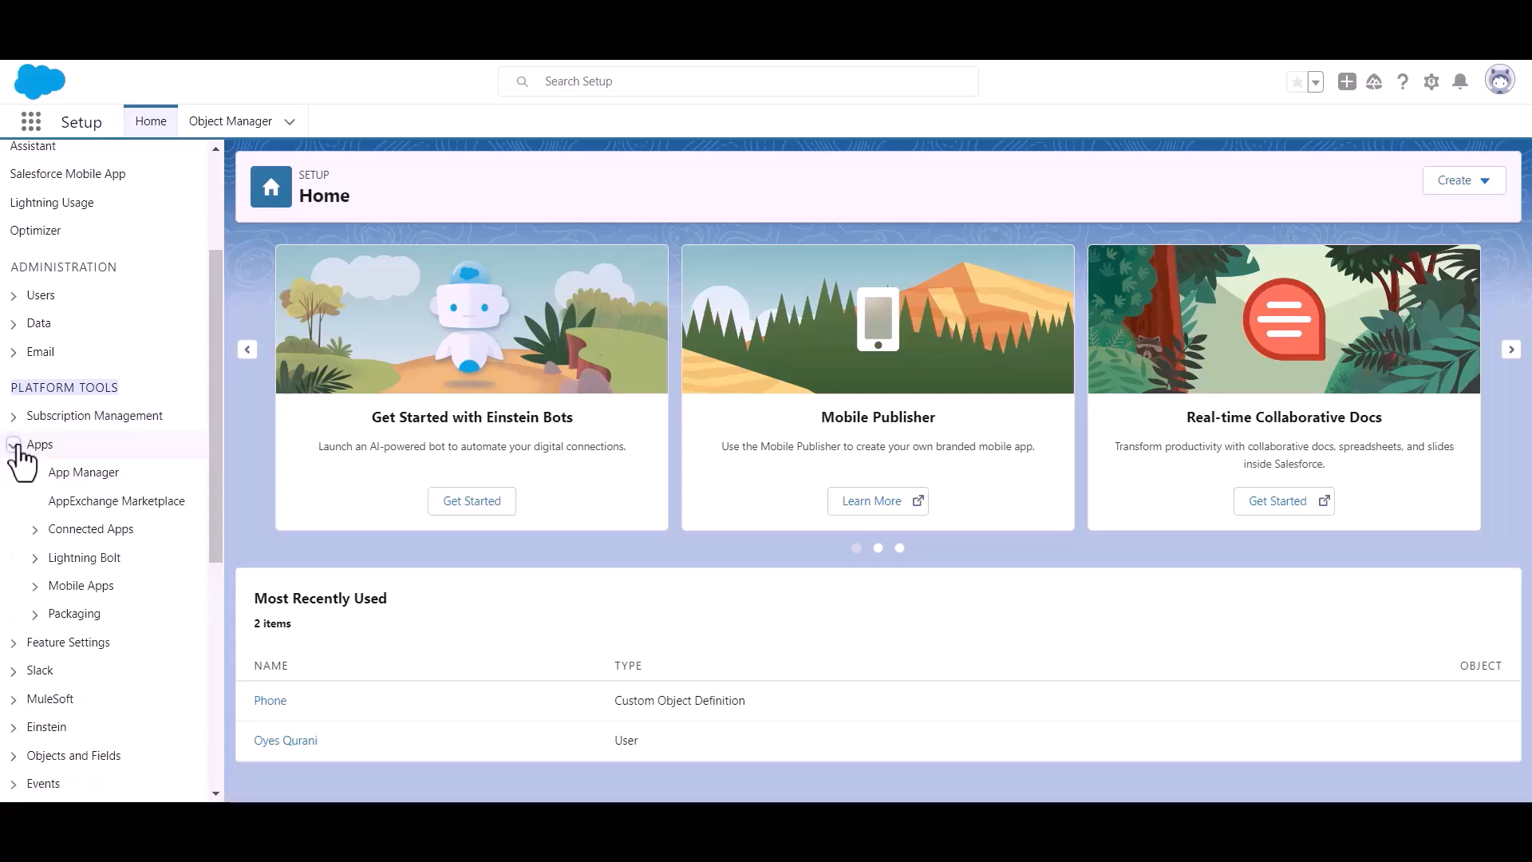
click(89, 479)
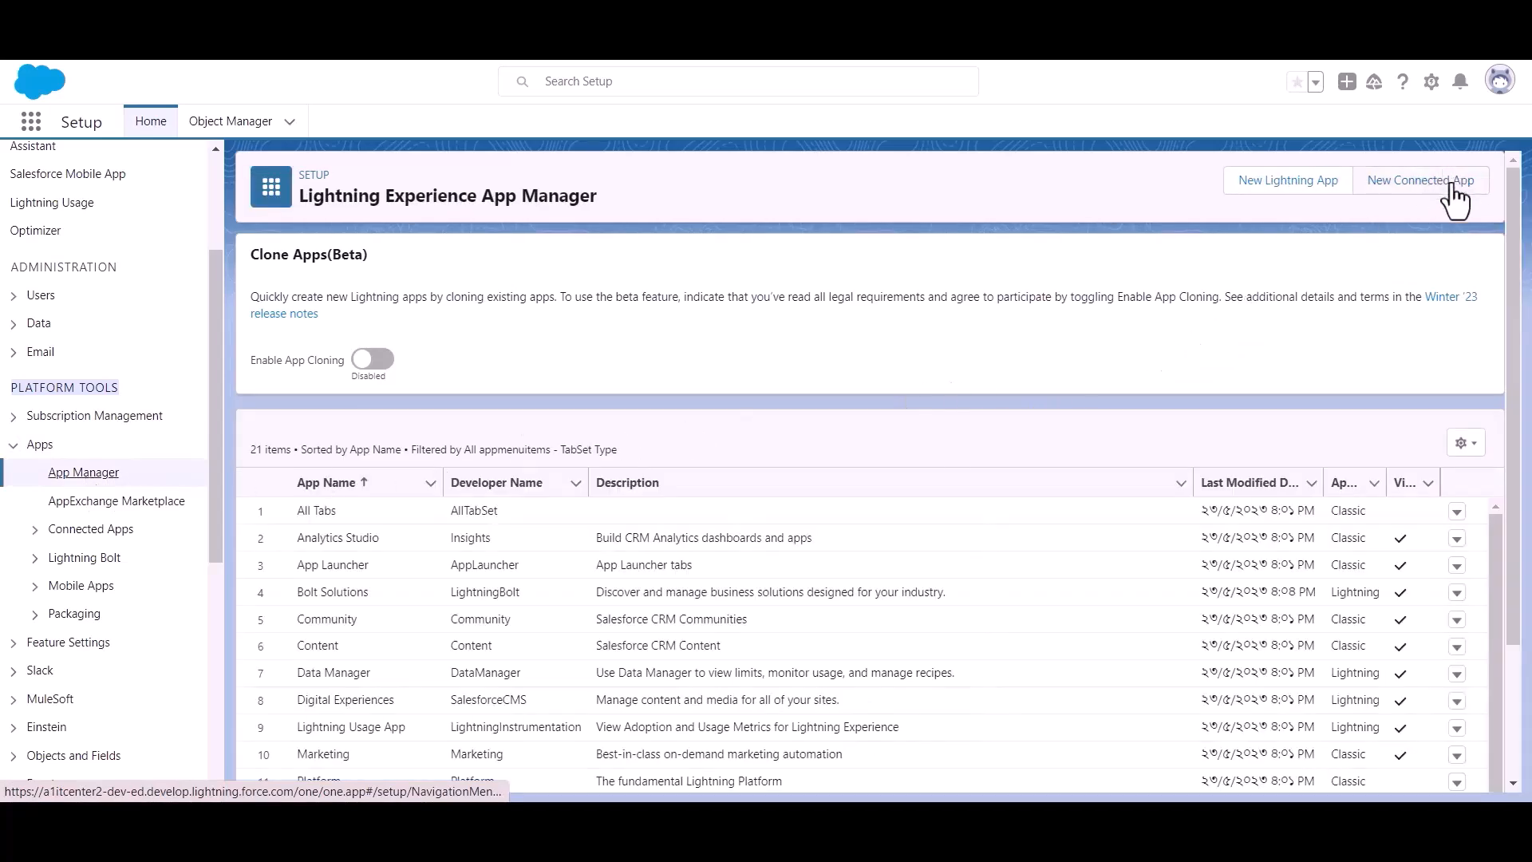
Create a new connected app named 'Bit Apps' and paste in the contact e-mail
click(1413, 206)
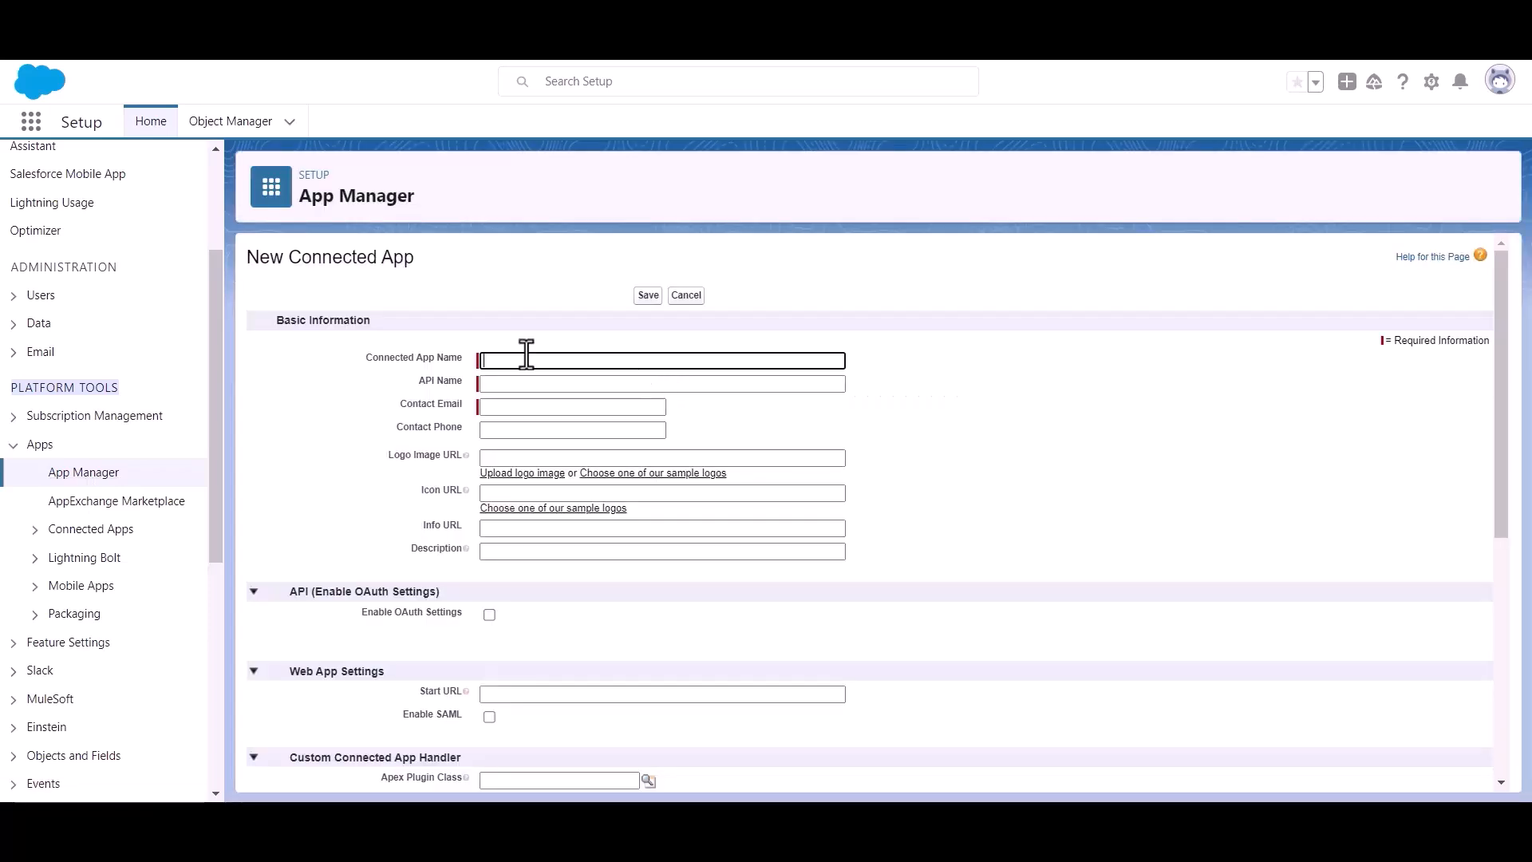
text(Bit Apps)
click(537, 407)
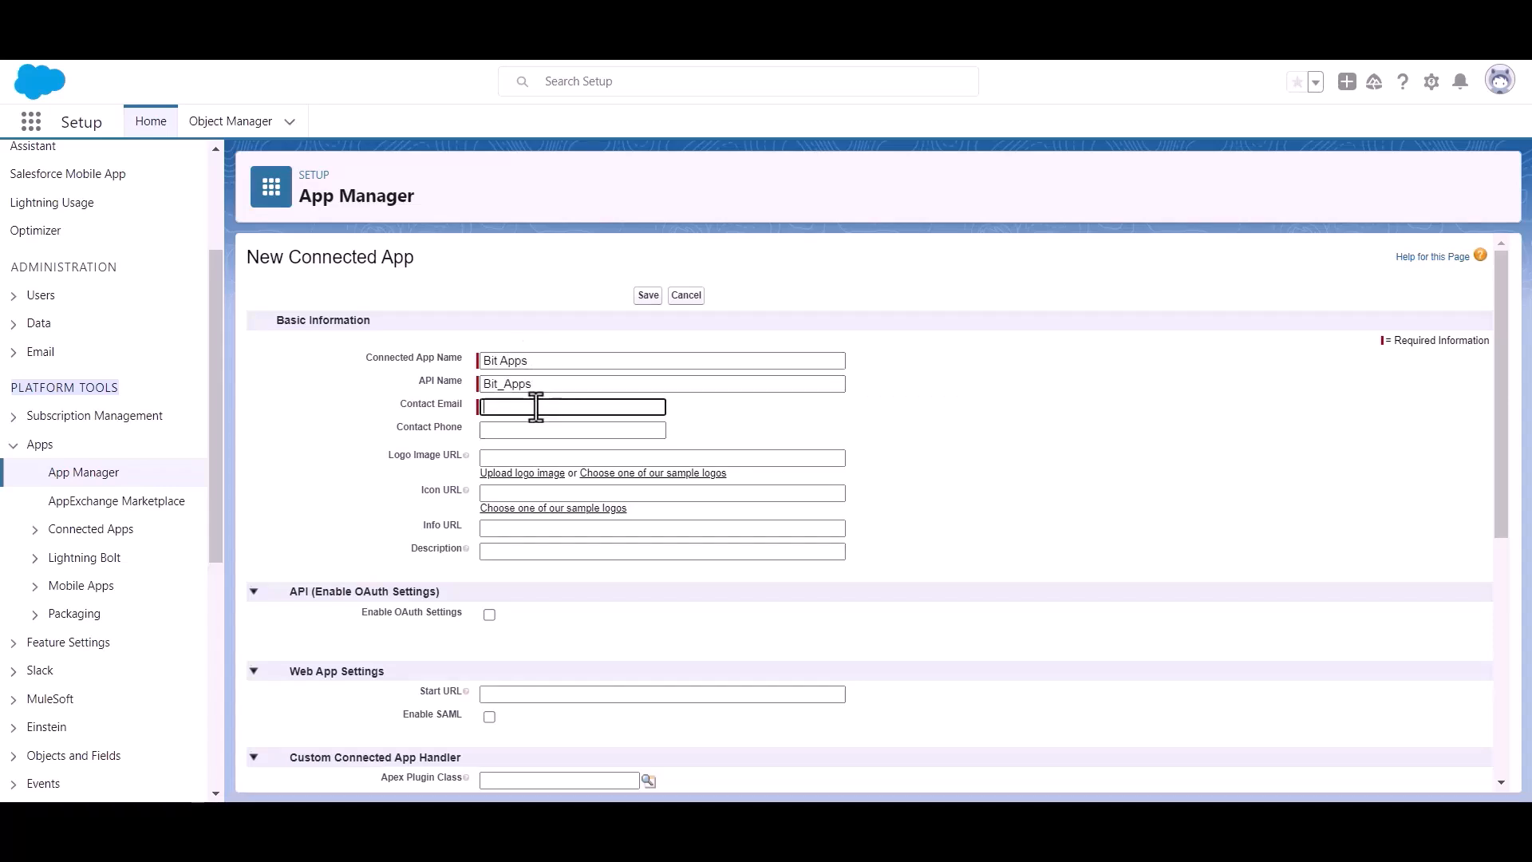
key(ctrl+v)
click(747, 419)
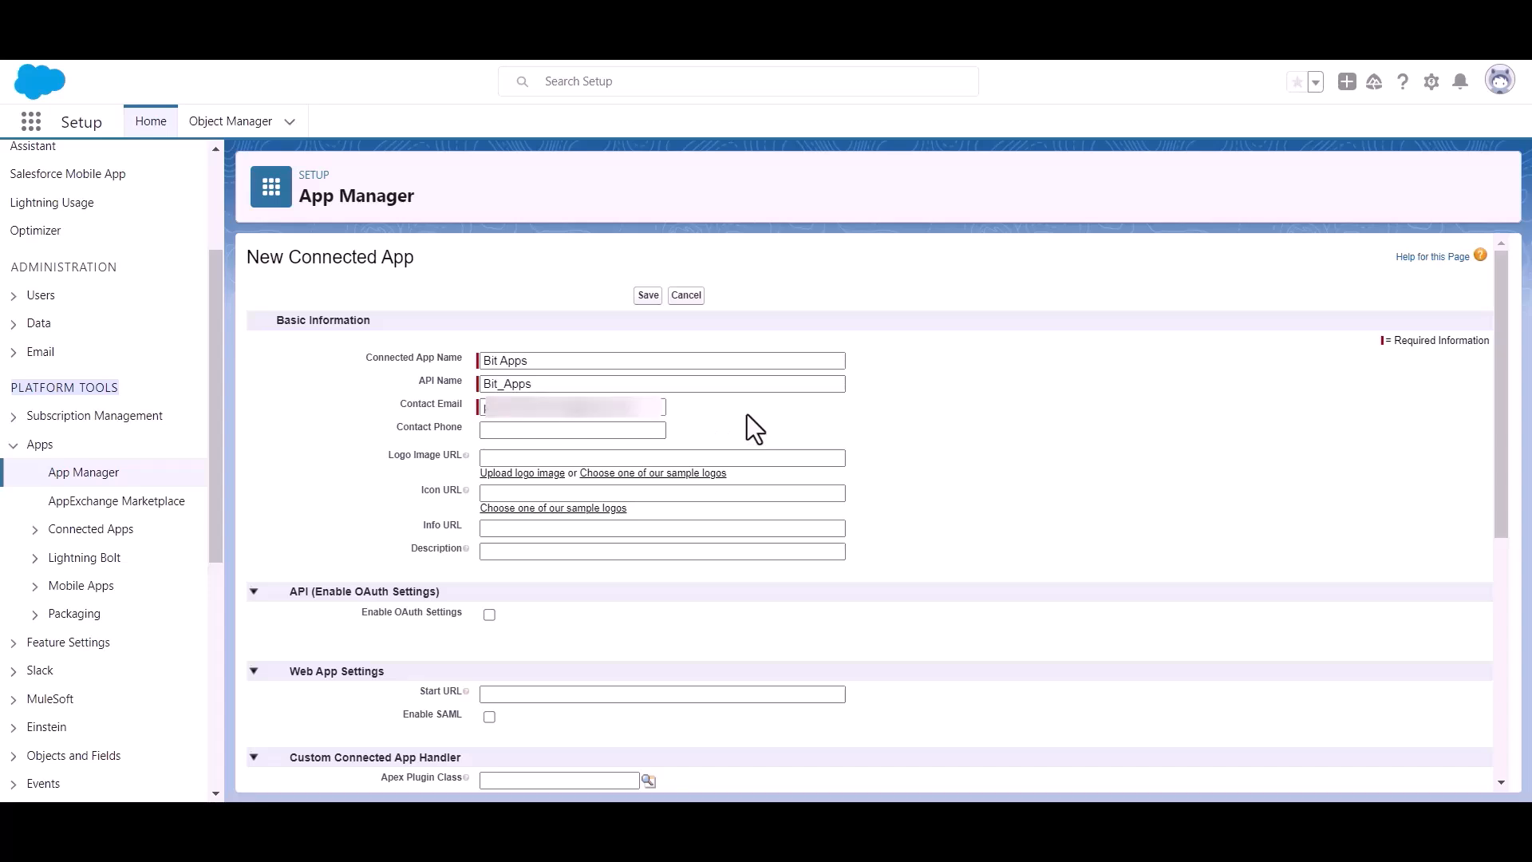
Enable OAuth Settings for the app and put the cursor in the Callback URL box
scroll(745, 410, down, 1)
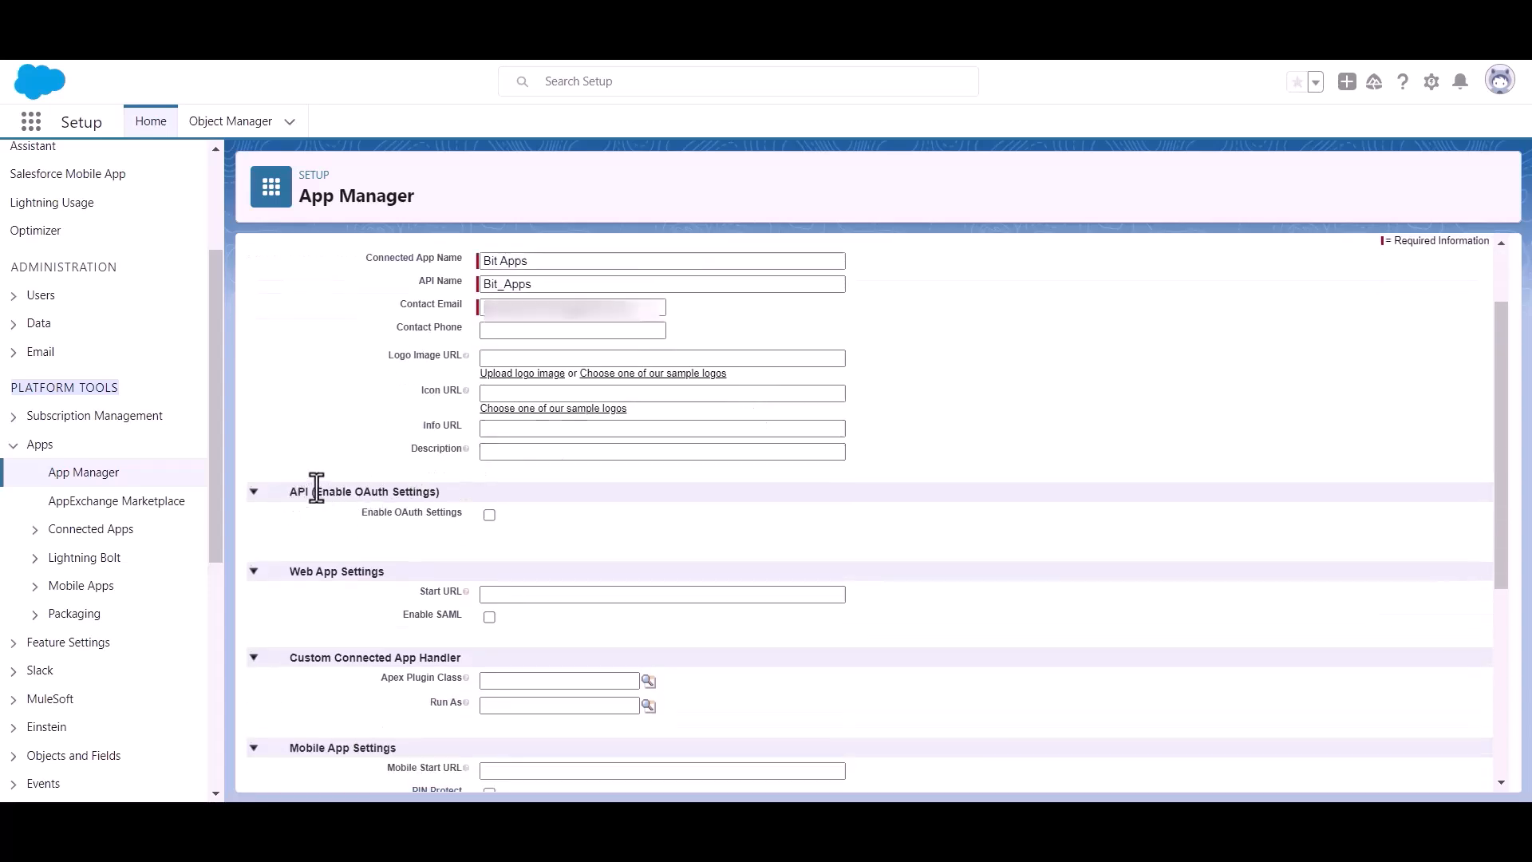
drag(314, 491, 463, 489)
click(590, 533)
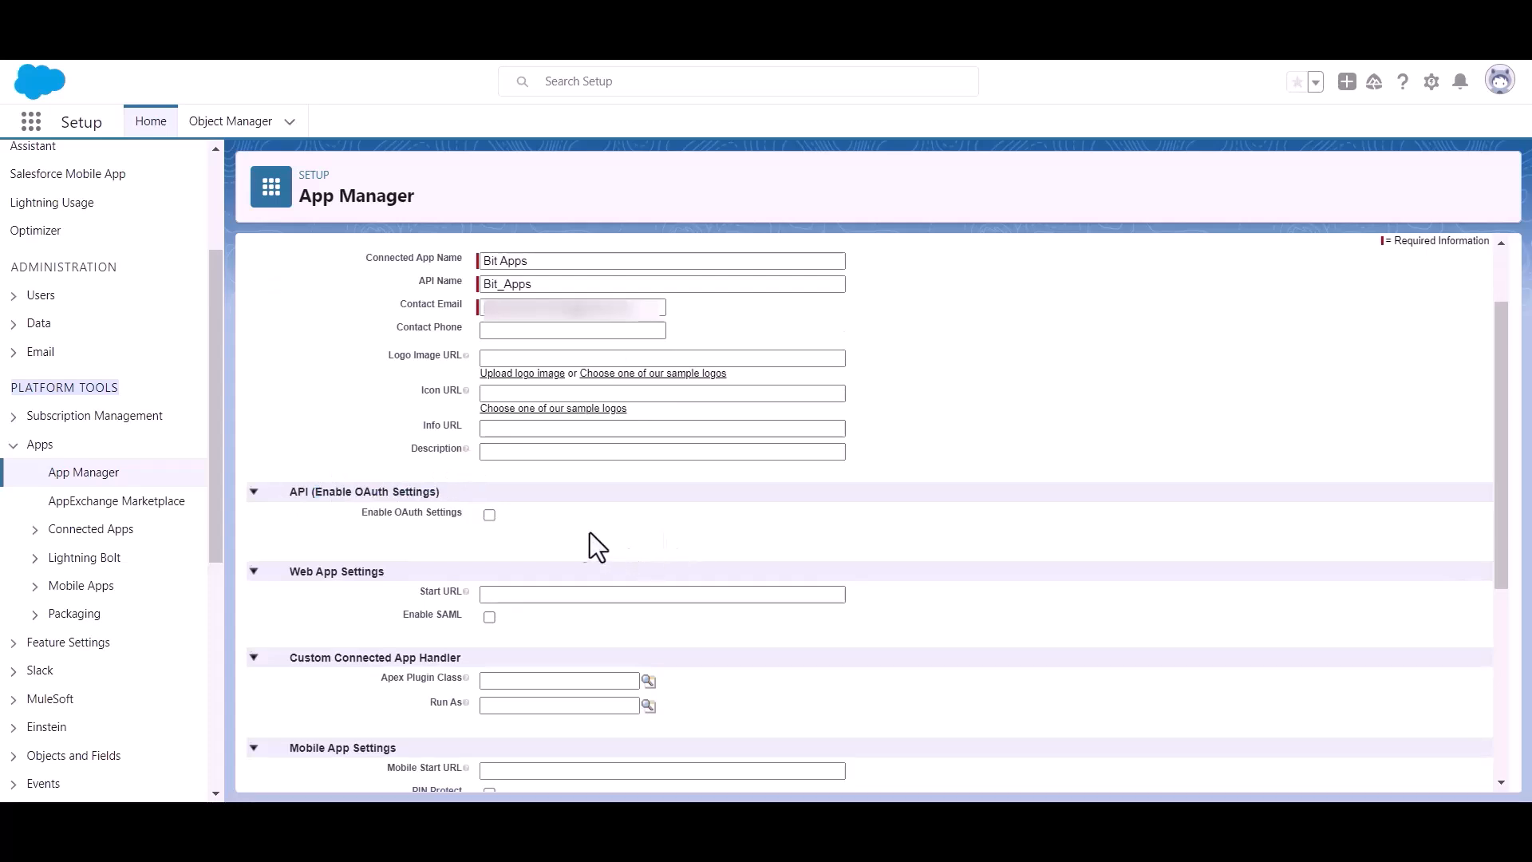
click(489, 515)
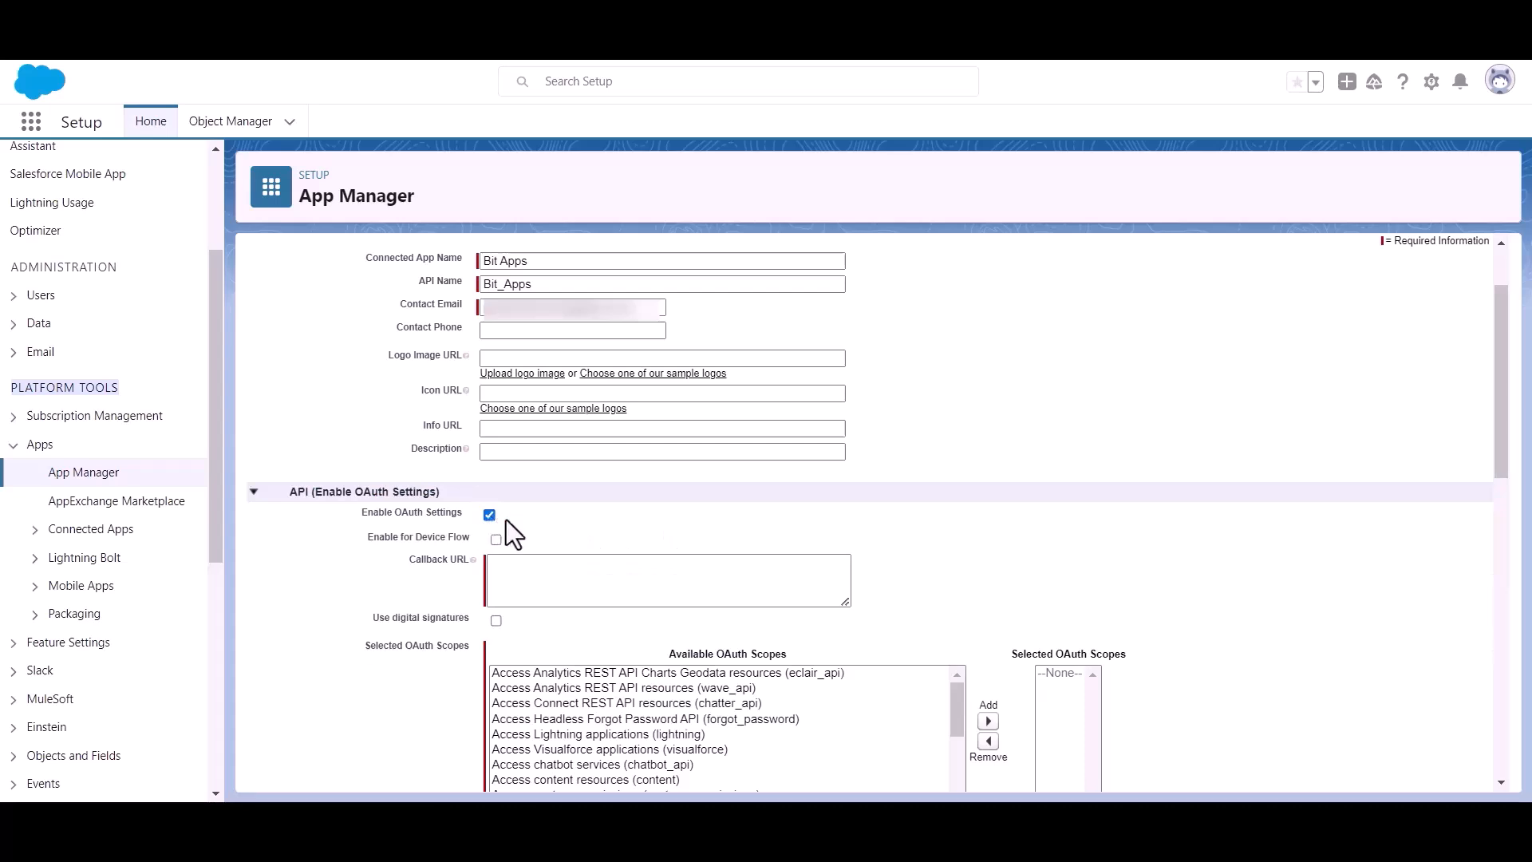
scroll(506, 520, down, 1)
click(535, 470)
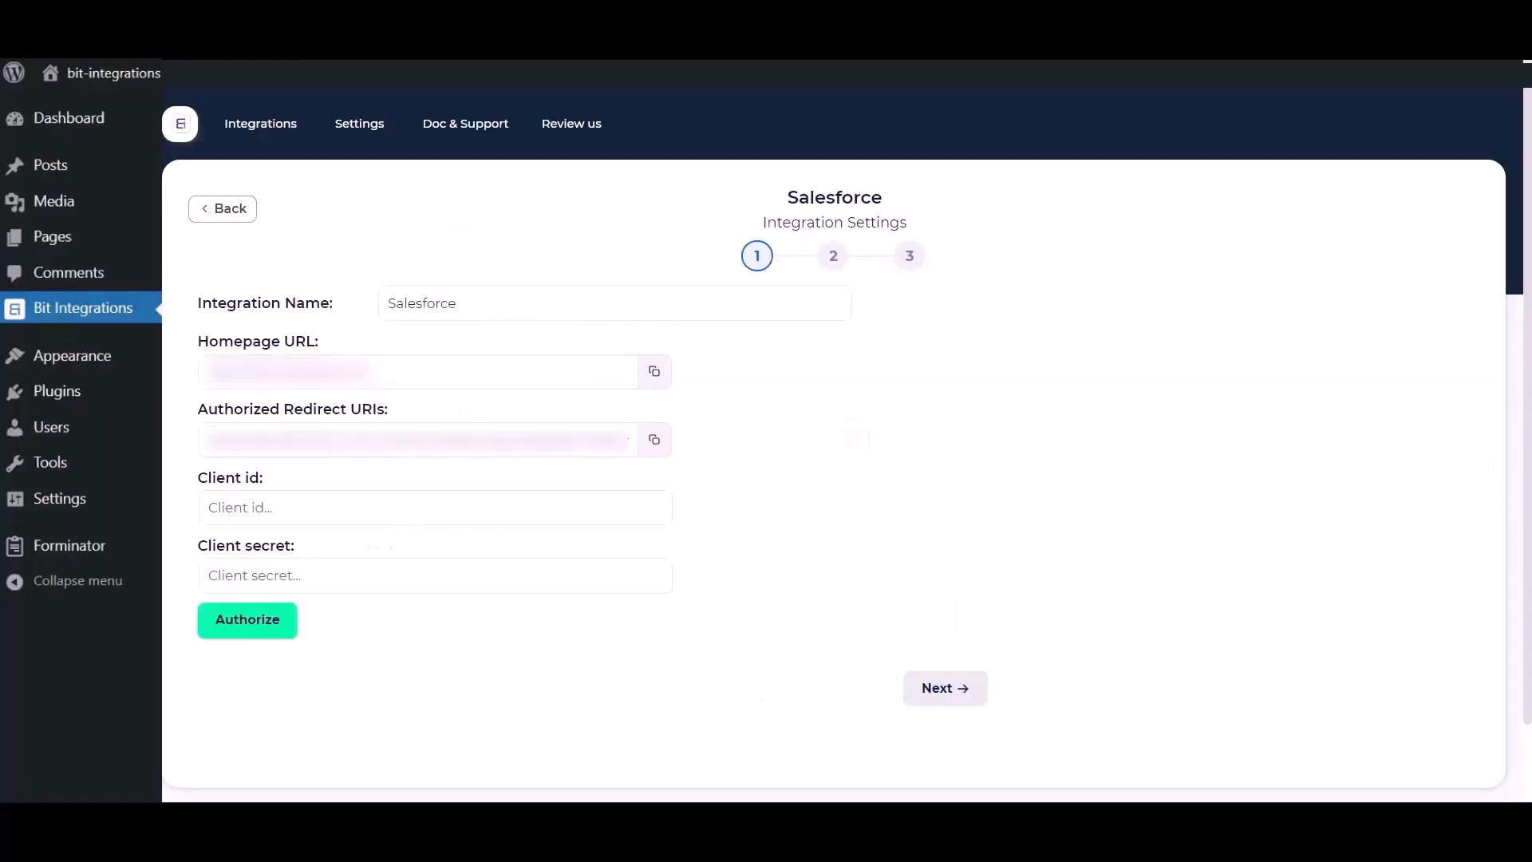
Copy the Authorized Redirect URI from the Bit Integrations Salesforce settings
click(652, 449)
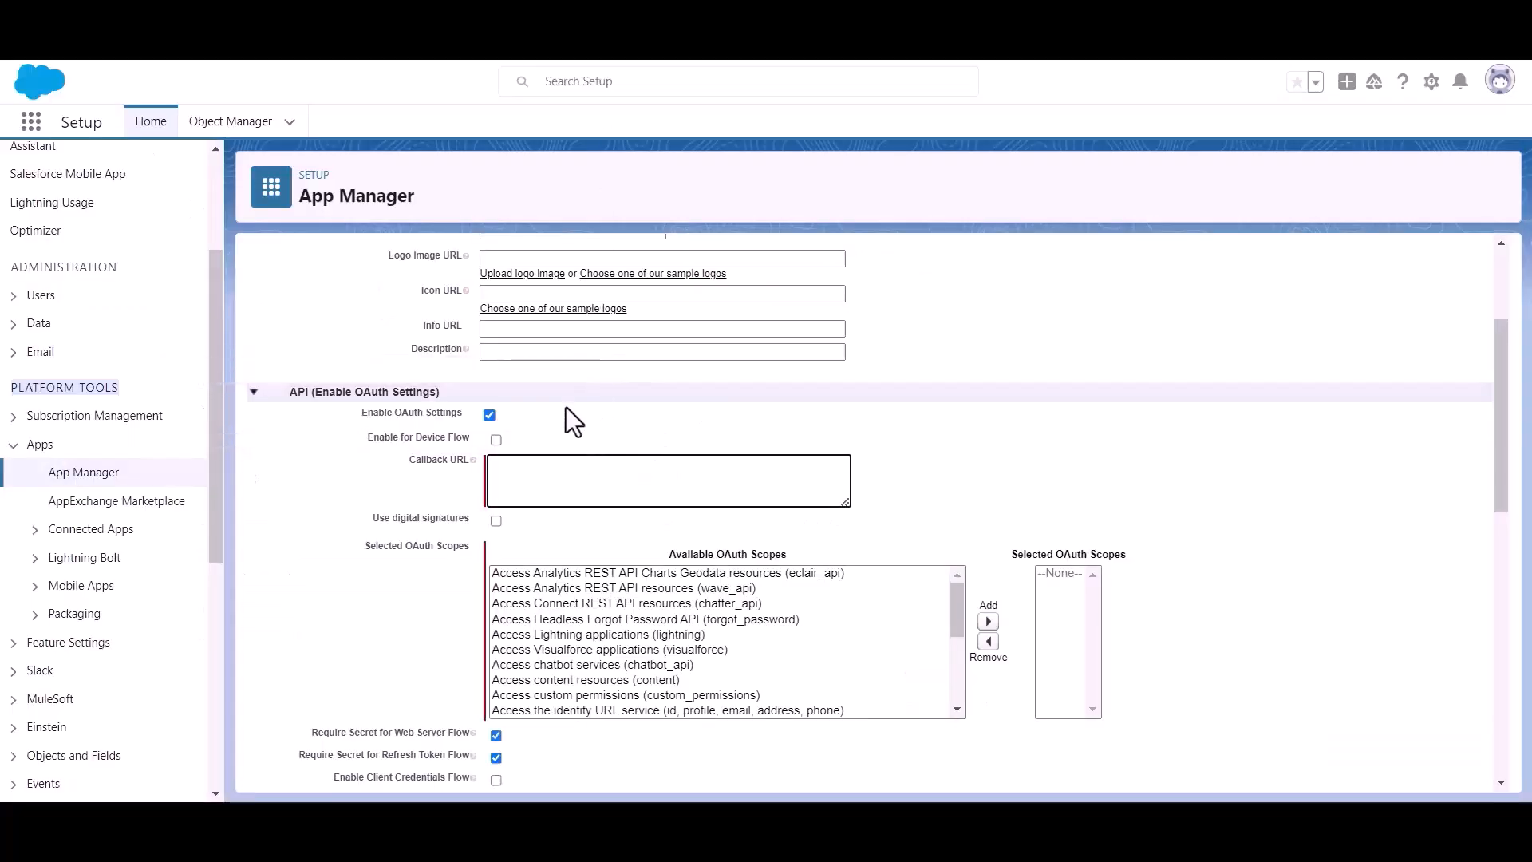
Paste the redirect URI as Callback URL, add the Full access (full) scope, and save
key(ctrl+v)
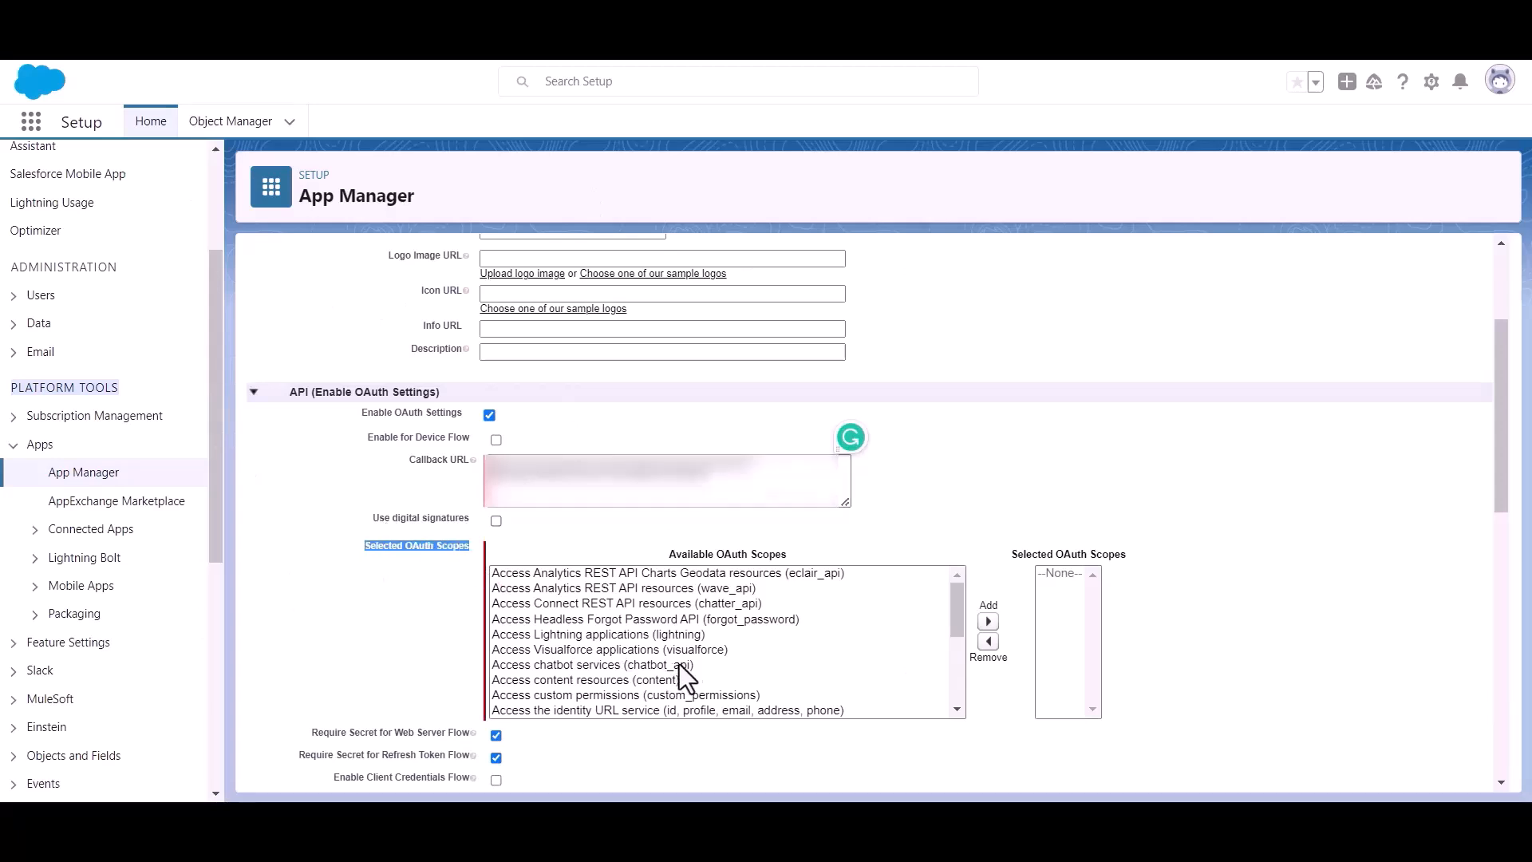
scroll(673, 664, down, 10)
scroll(676, 643, up, 3)
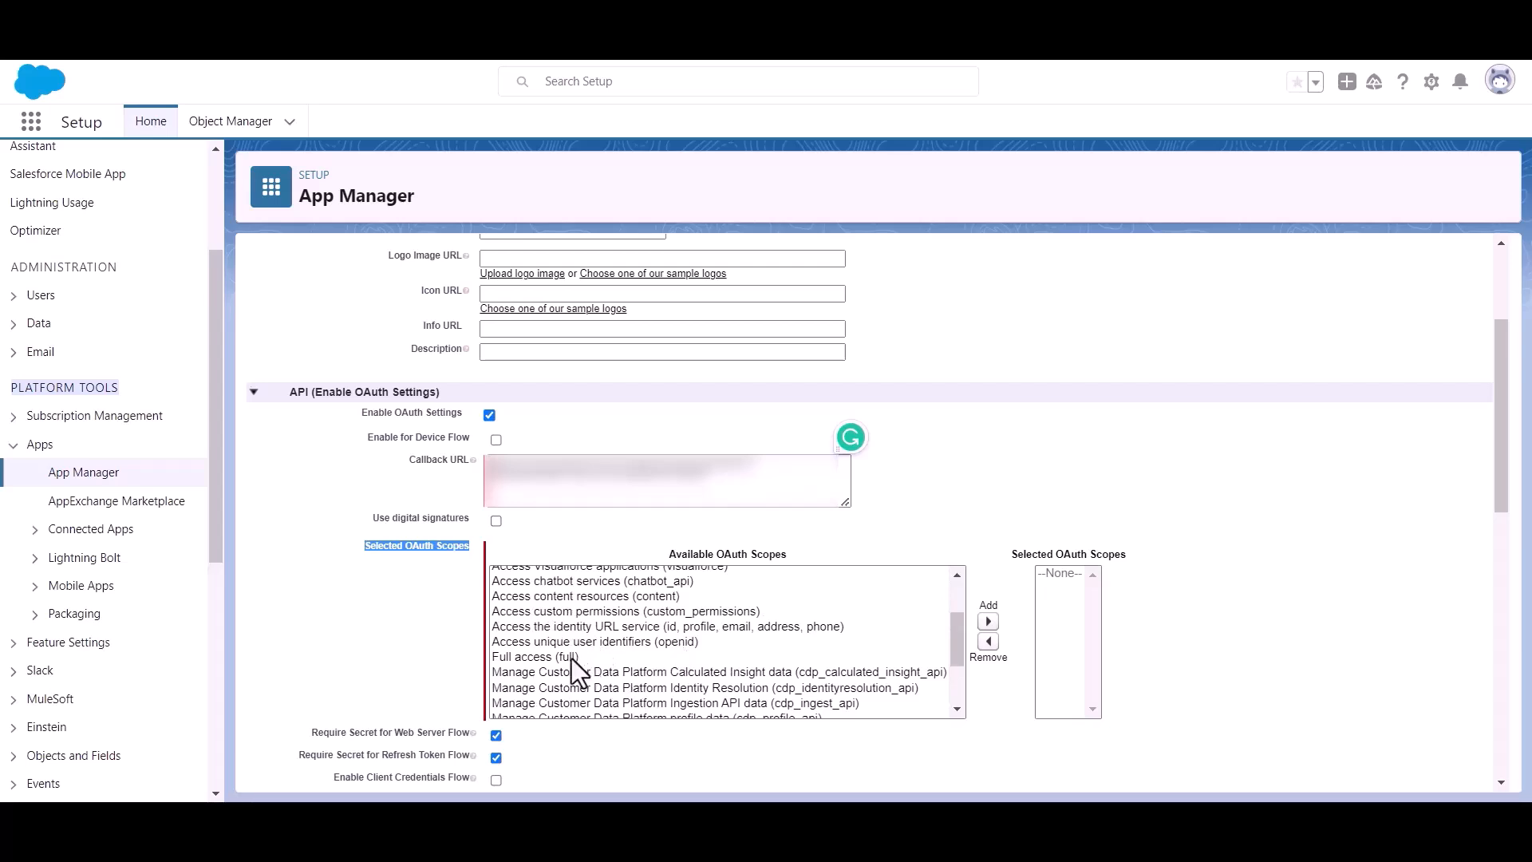
click(517, 655)
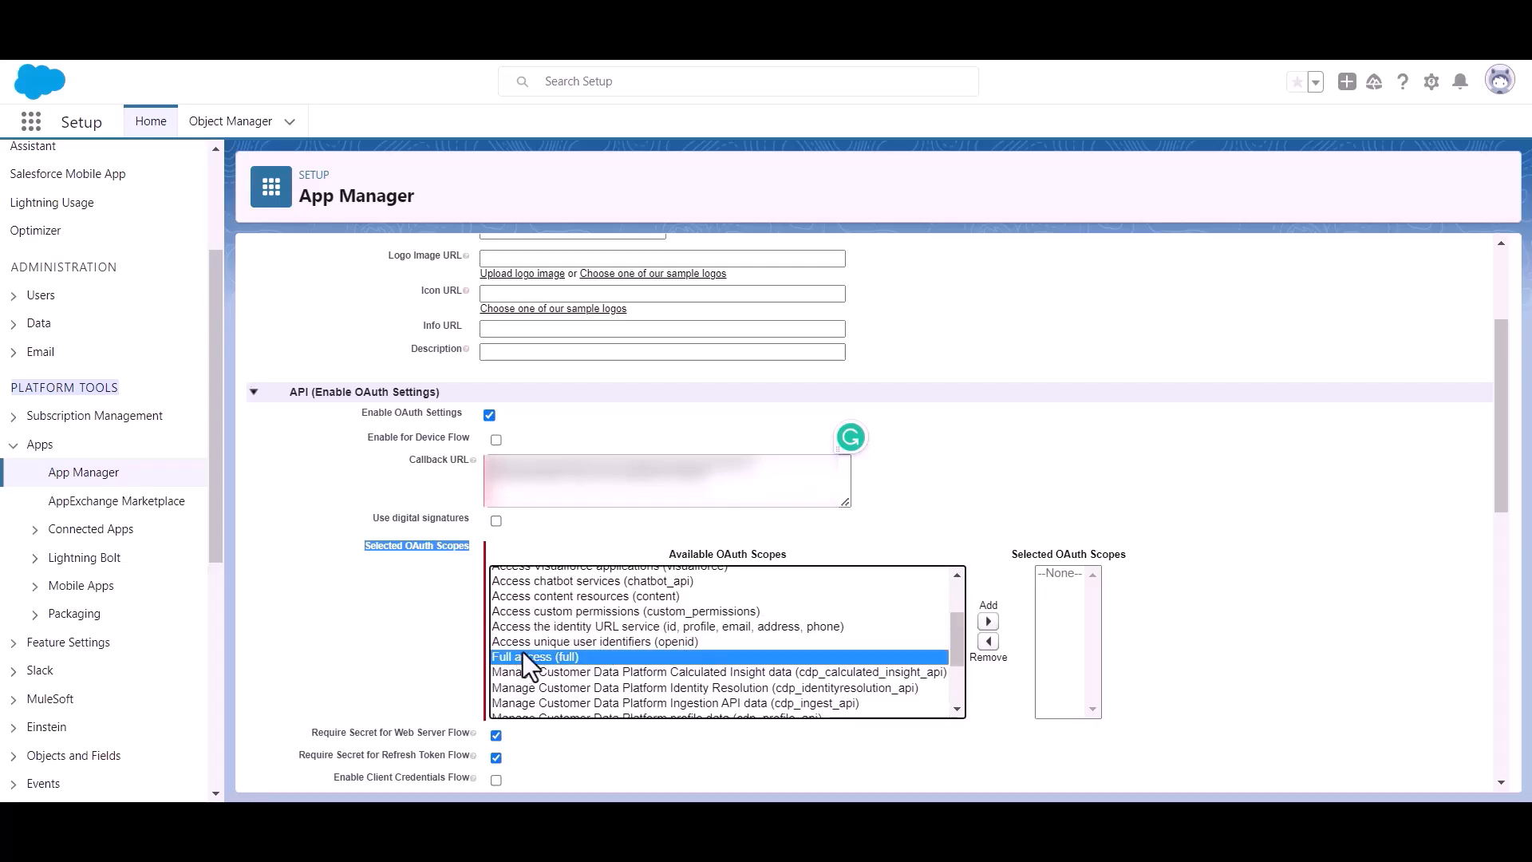
click(988, 621)
scroll(762, 576, down, 3)
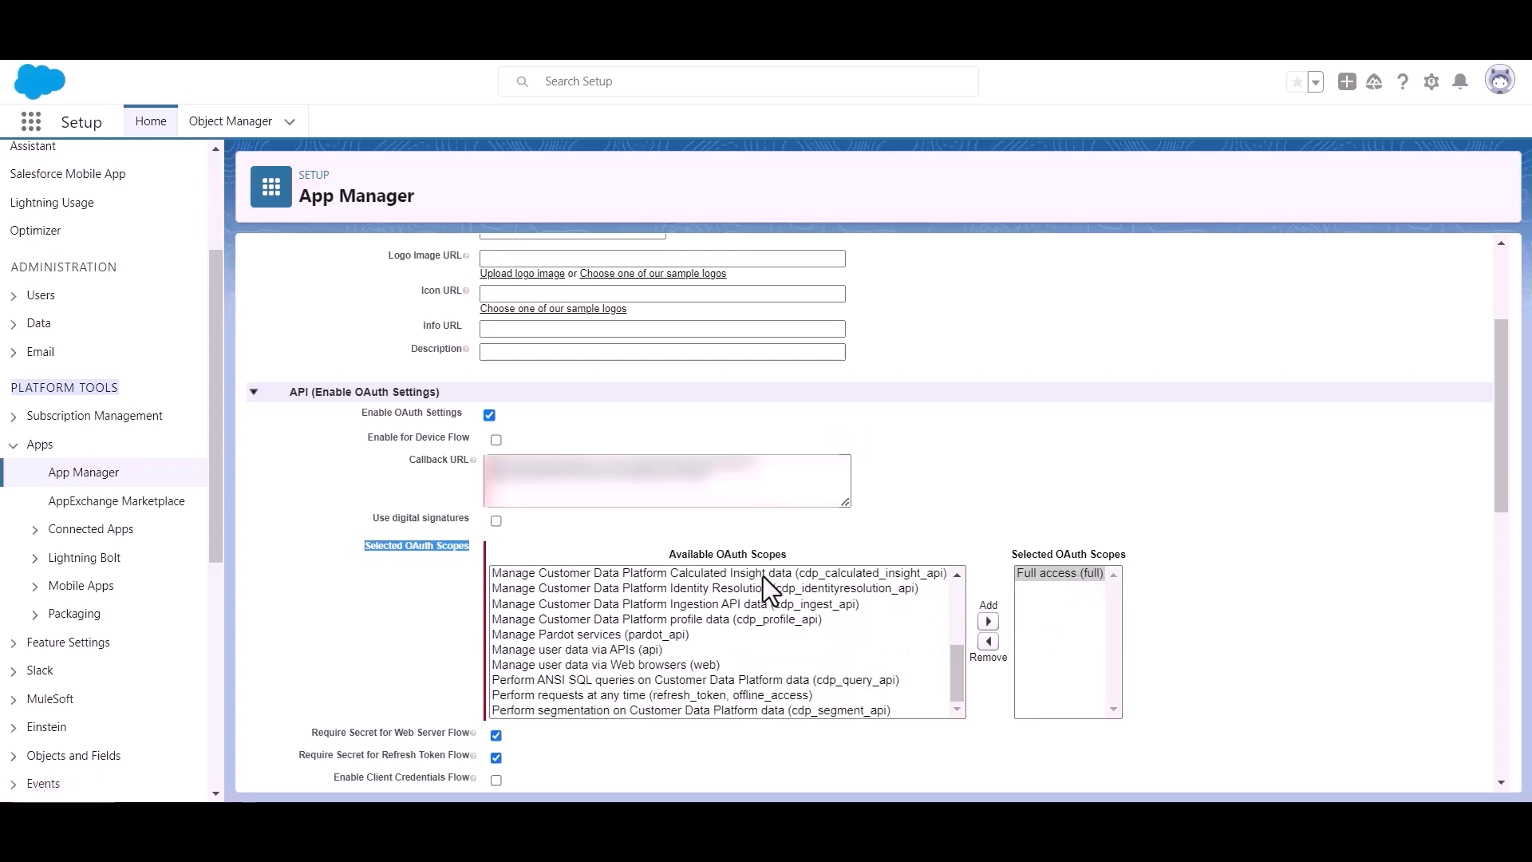
scroll(559, 595, down, 10)
scroll(519, 586, down, 1)
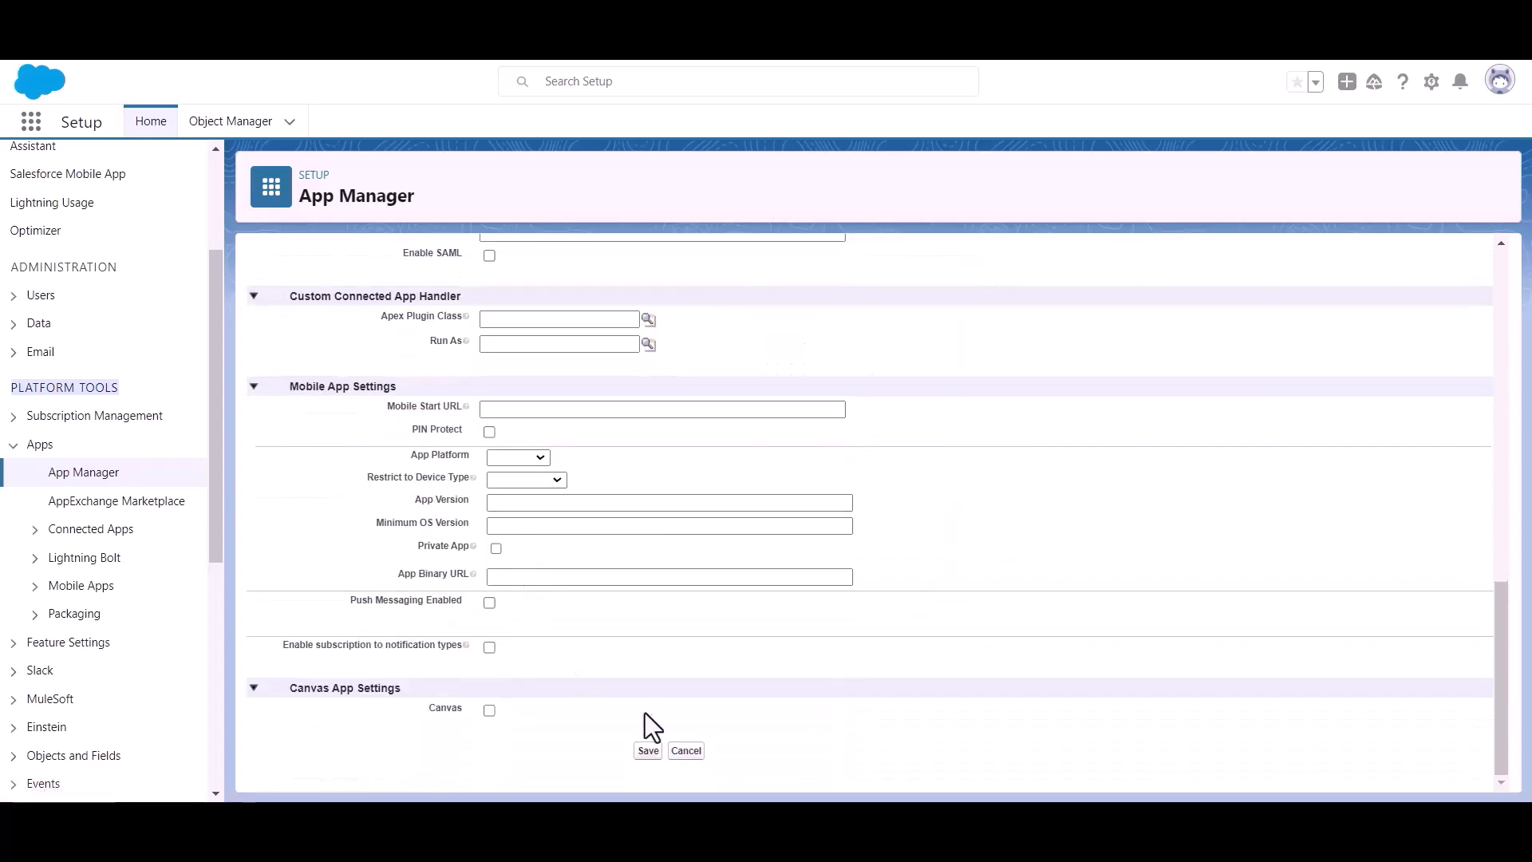
click(648, 751)
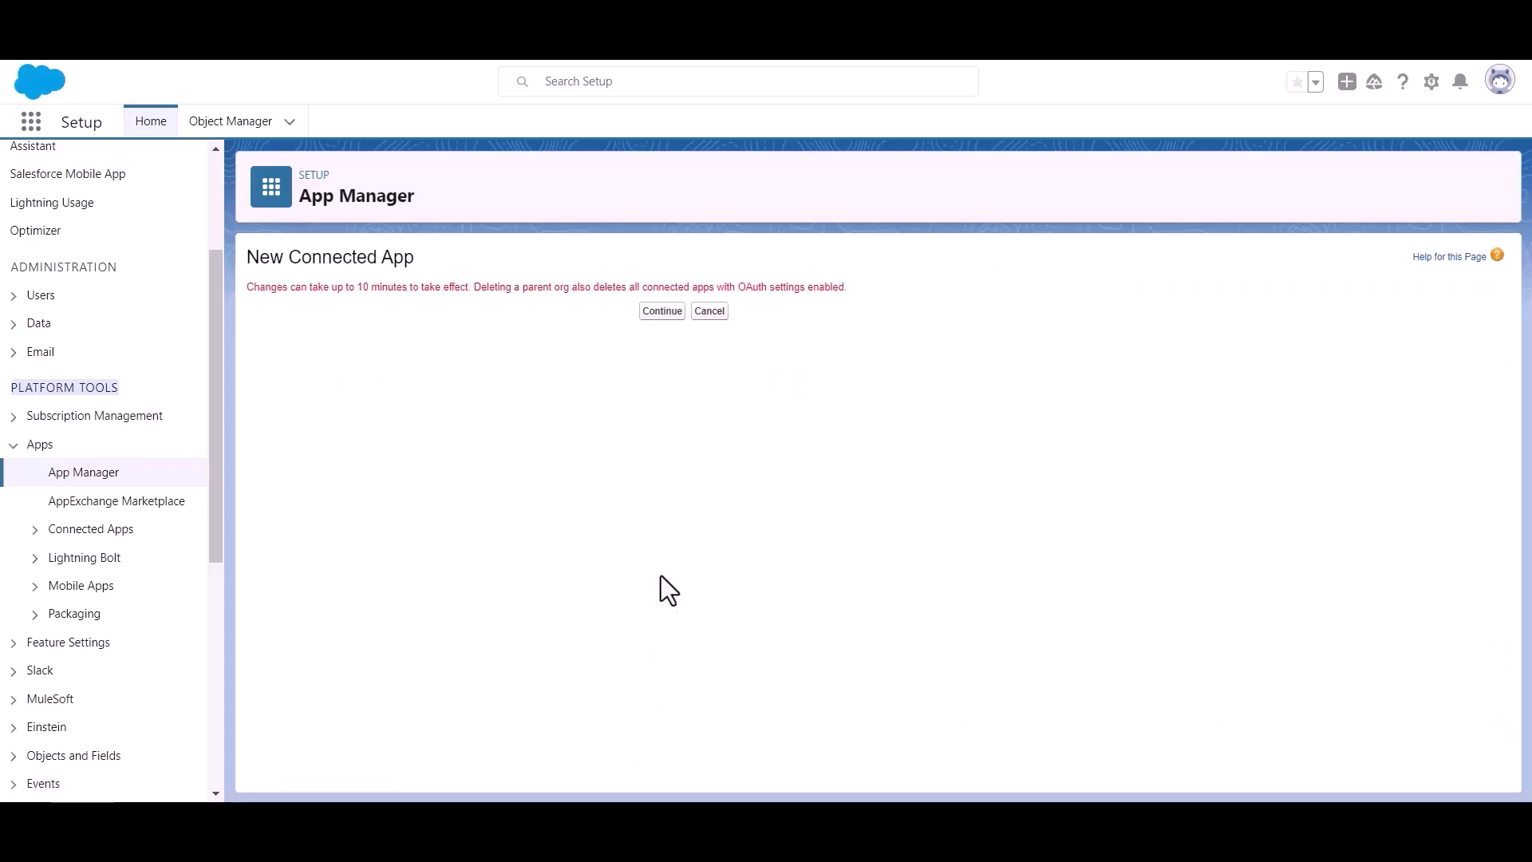
Continue past the 10-minute propagation notice and scroll to Bit Apps' OAuth settings
click(648, 313)
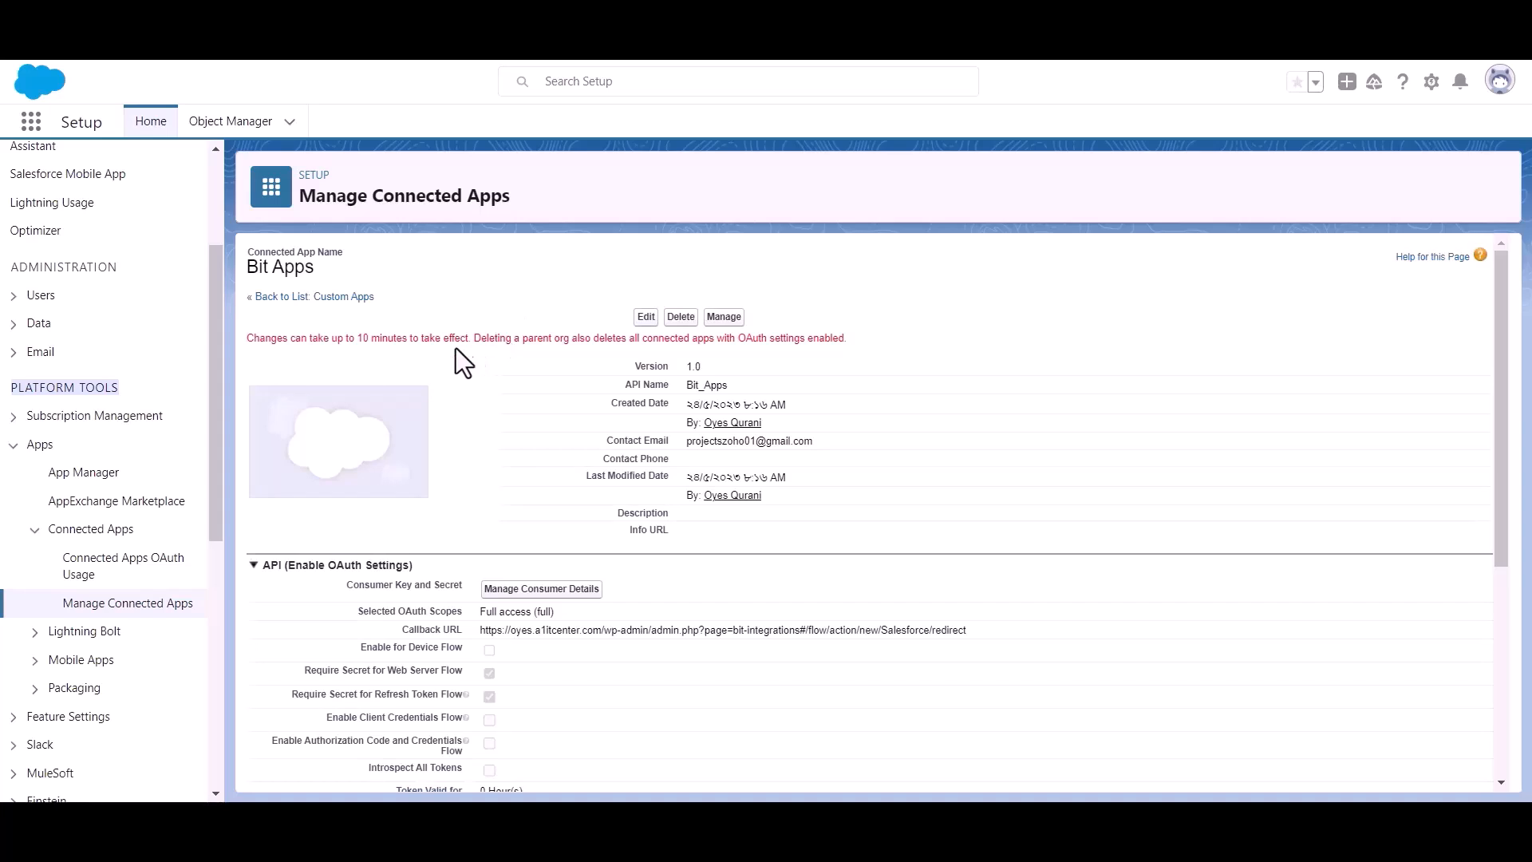
triple_click(391, 343)
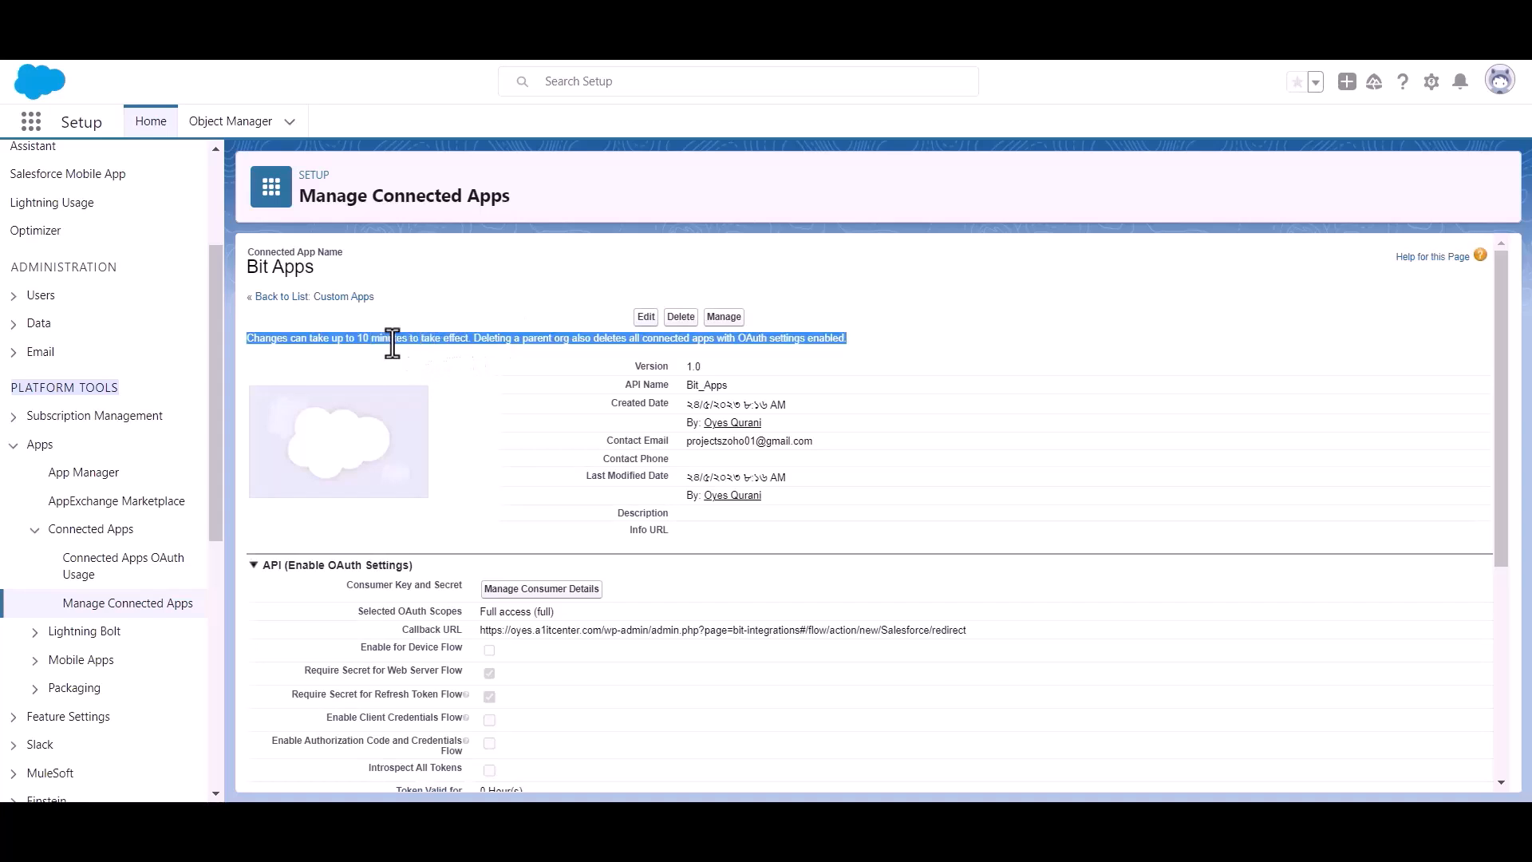
click(485, 351)
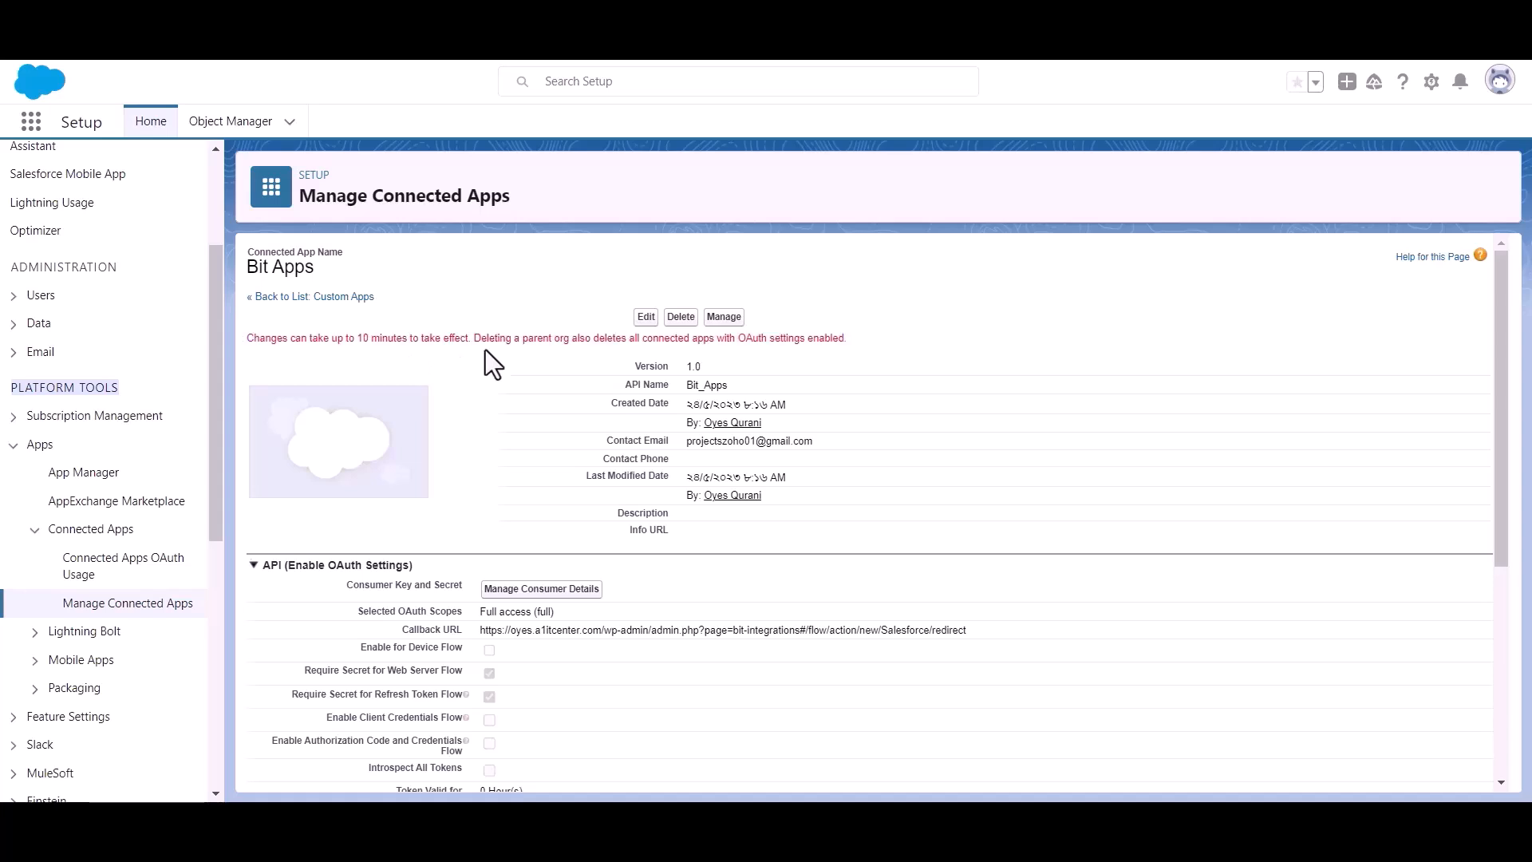
scroll(485, 351, down, 1)
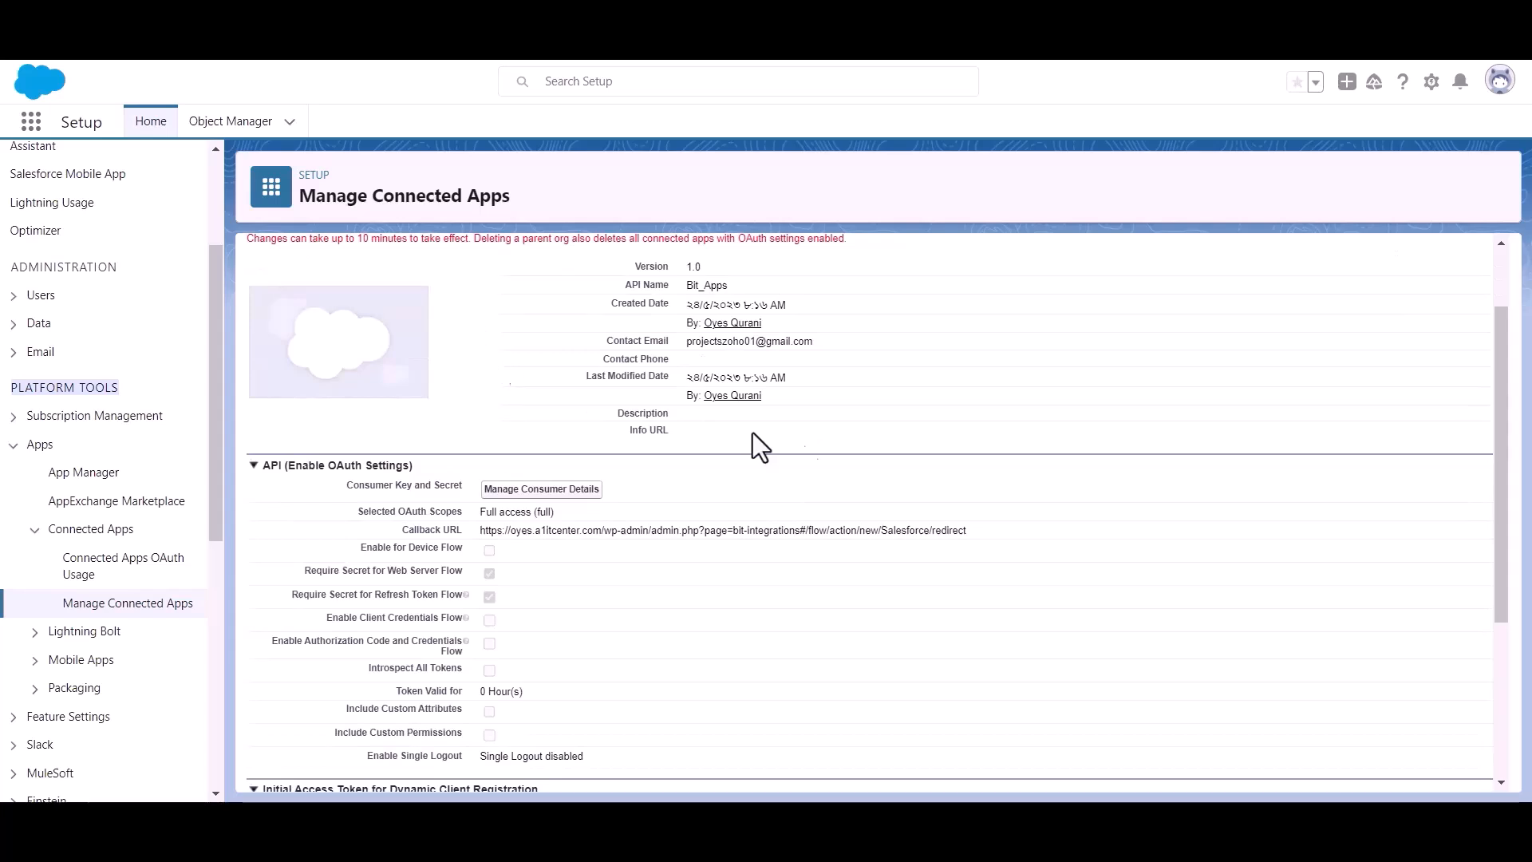
Open Manage Consumer Details and verify identity using the emailed verification code
click(540, 493)
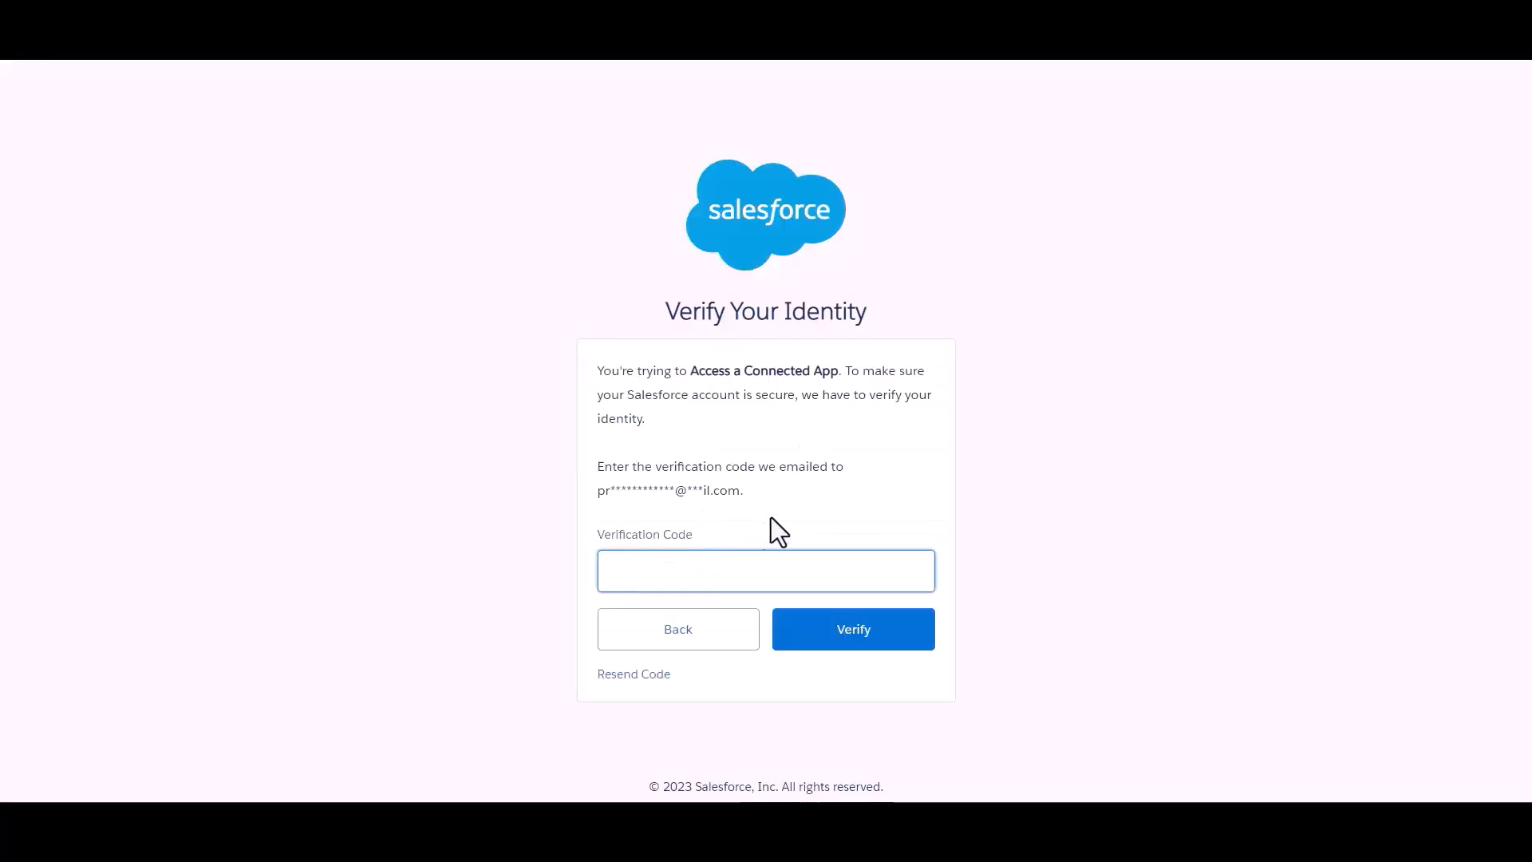
click(726, 585)
click(797, 500)
click(792, 566)
key(ctrl+v)
click(843, 495)
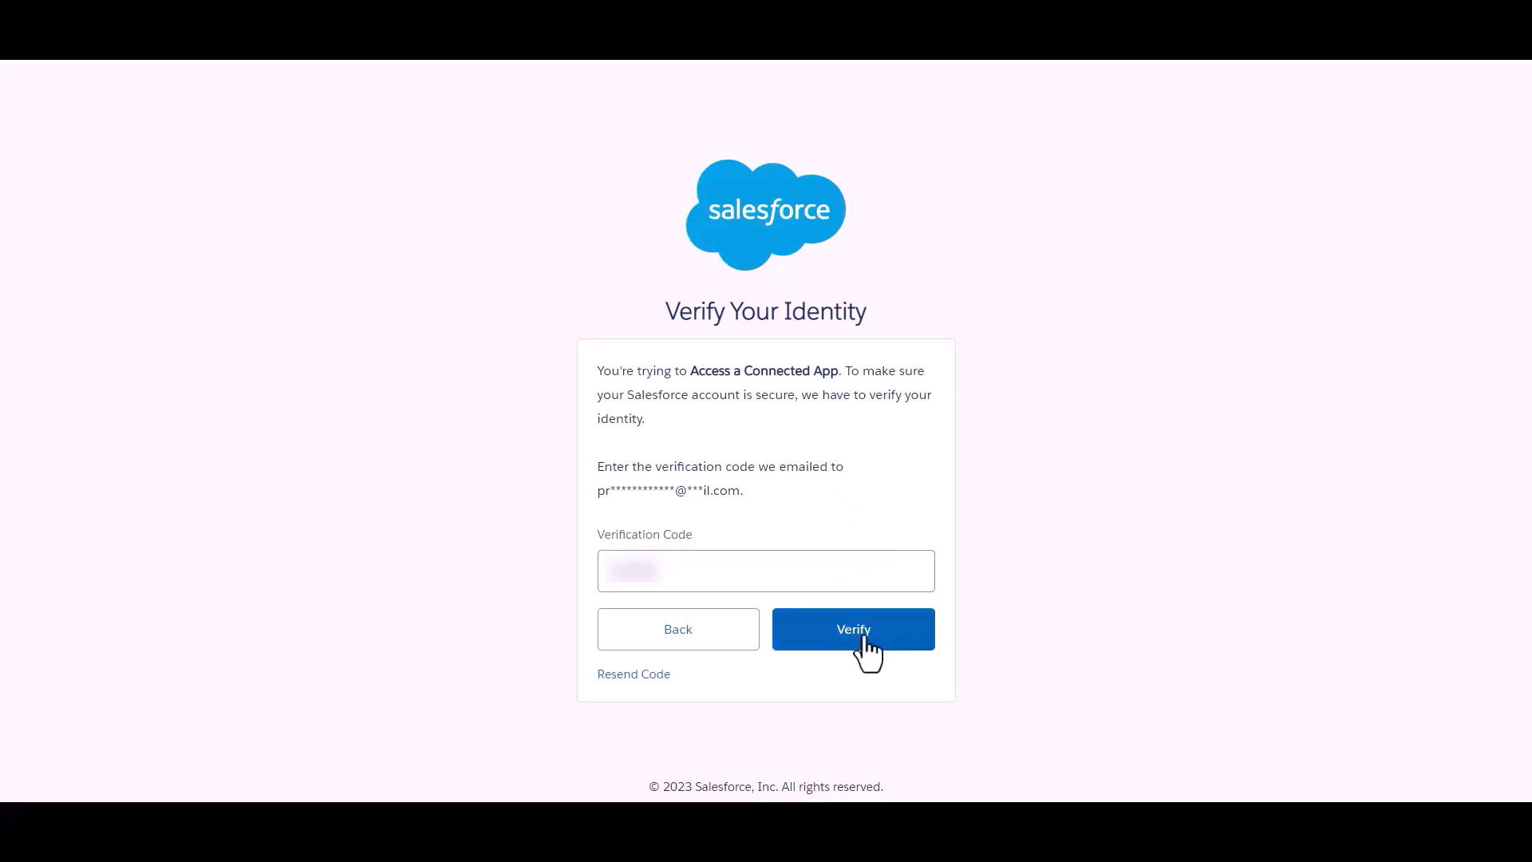
click(864, 638)
Paste the Bit Apps consumer key into the Bit Integrations Client id field
scroll(712, 383, down, 1)
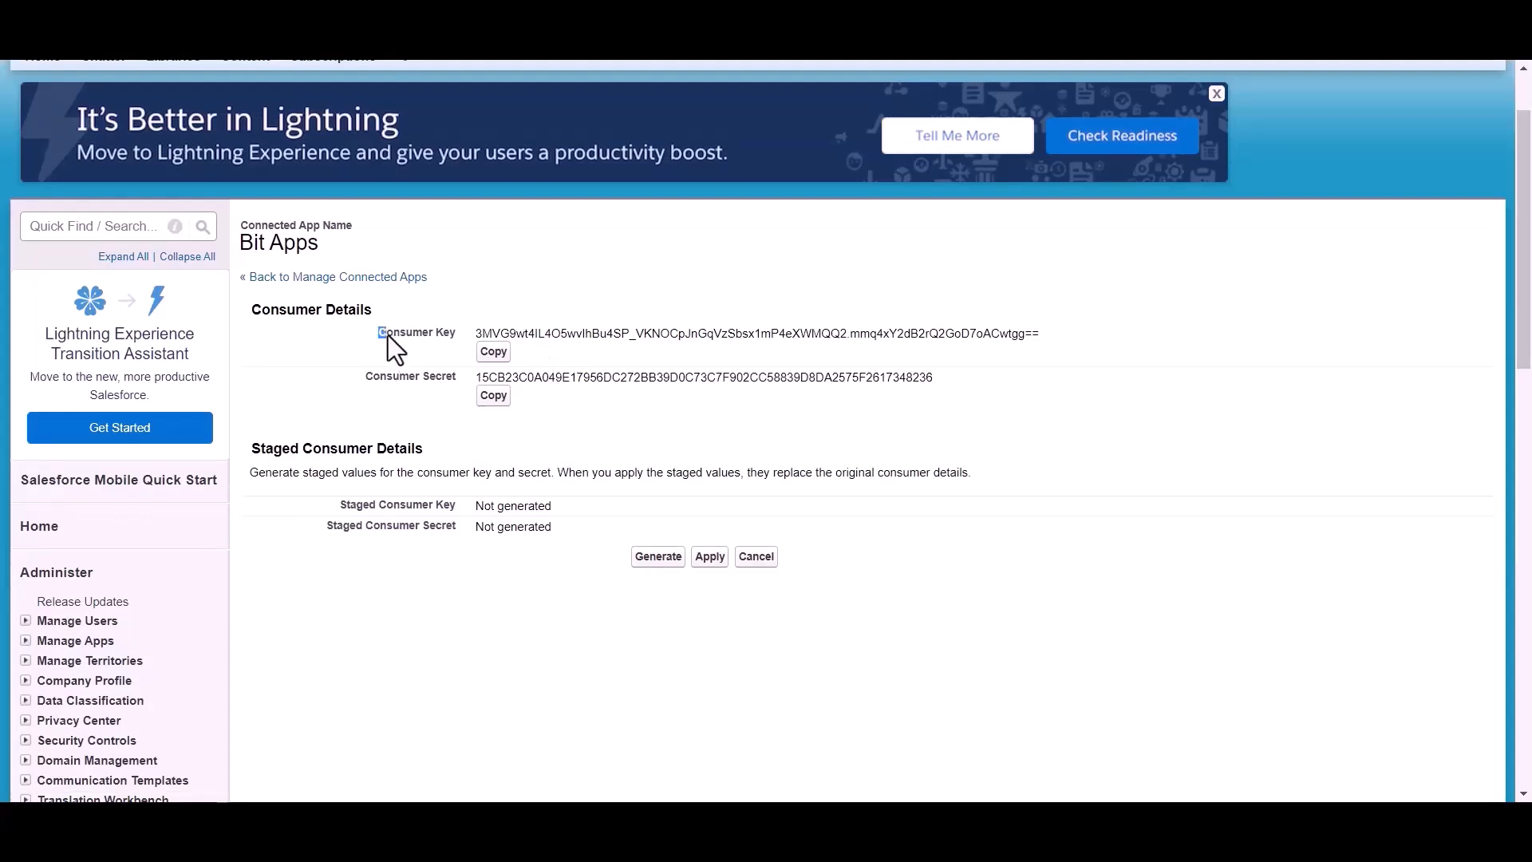
drag(353, 380, 460, 380)
click(544, 419)
scroll(544, 418, up, 1)
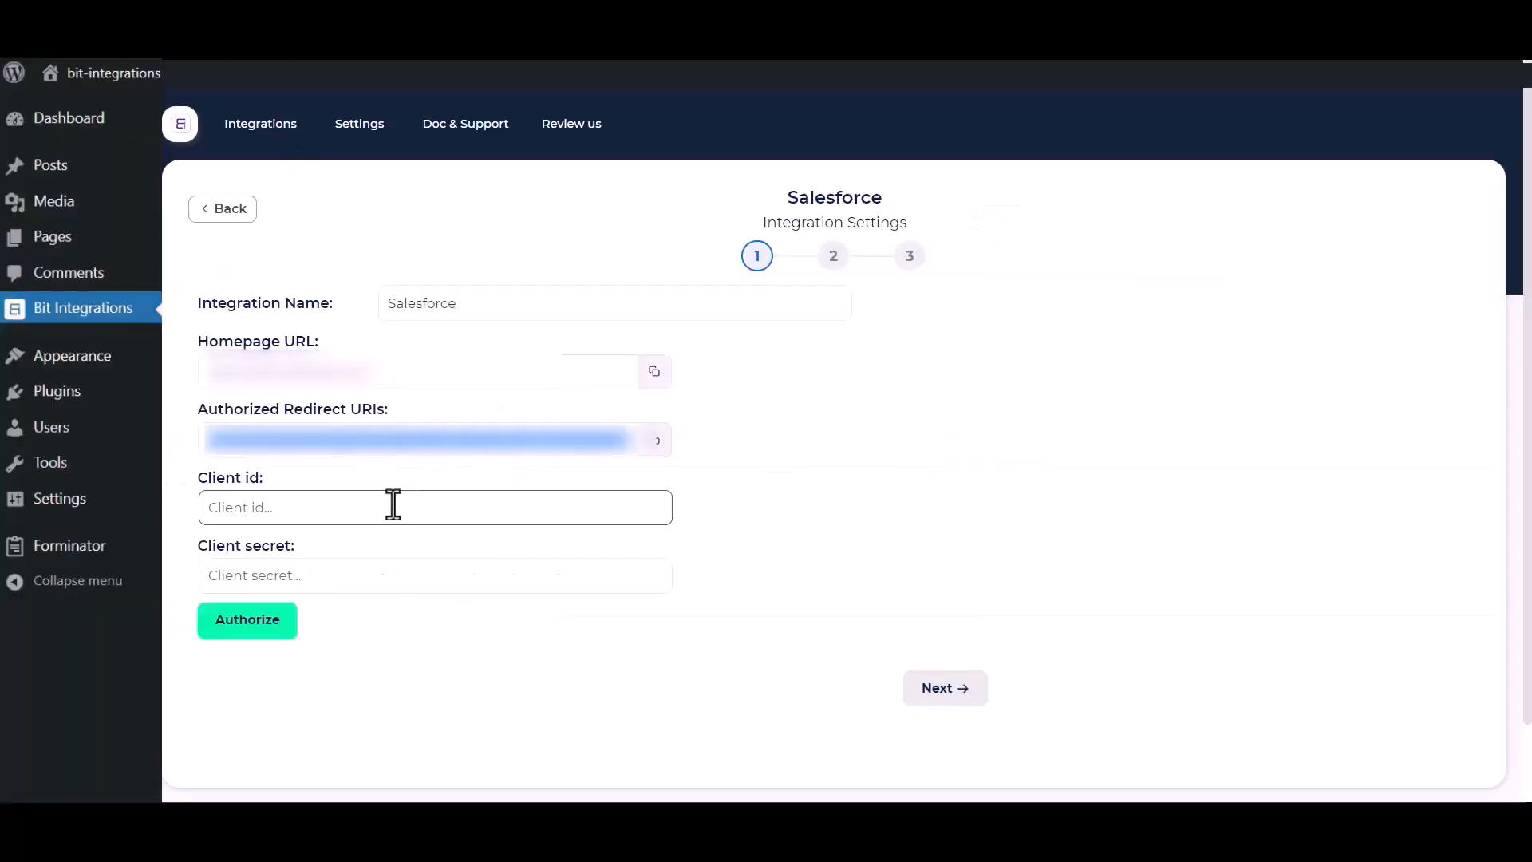
click(355, 500)
key(ctrl+v)
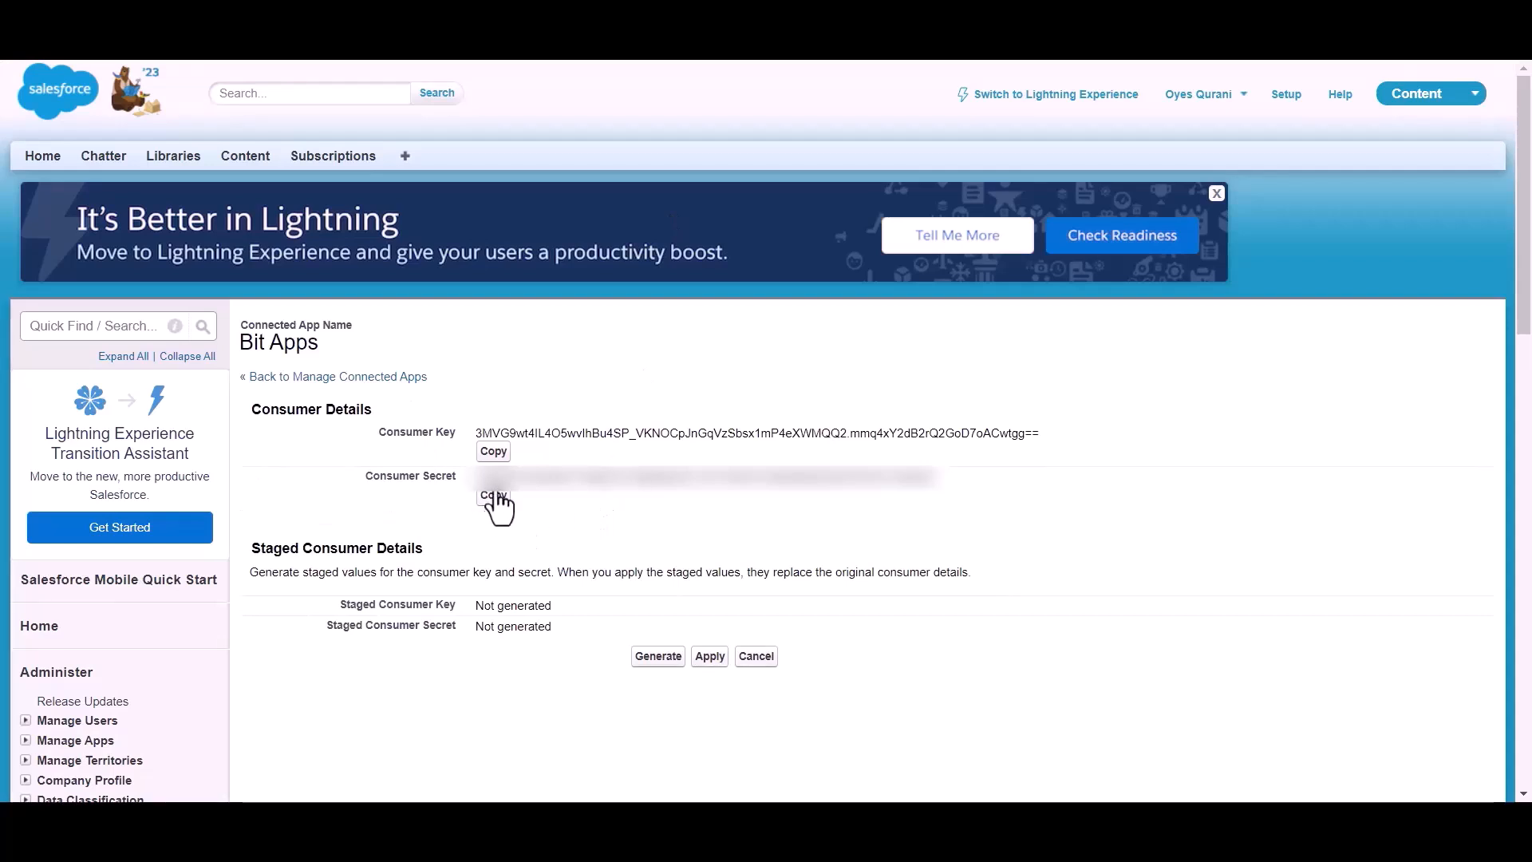
Copy the consumer secret and paste it into the Client secret field
click(494, 496)
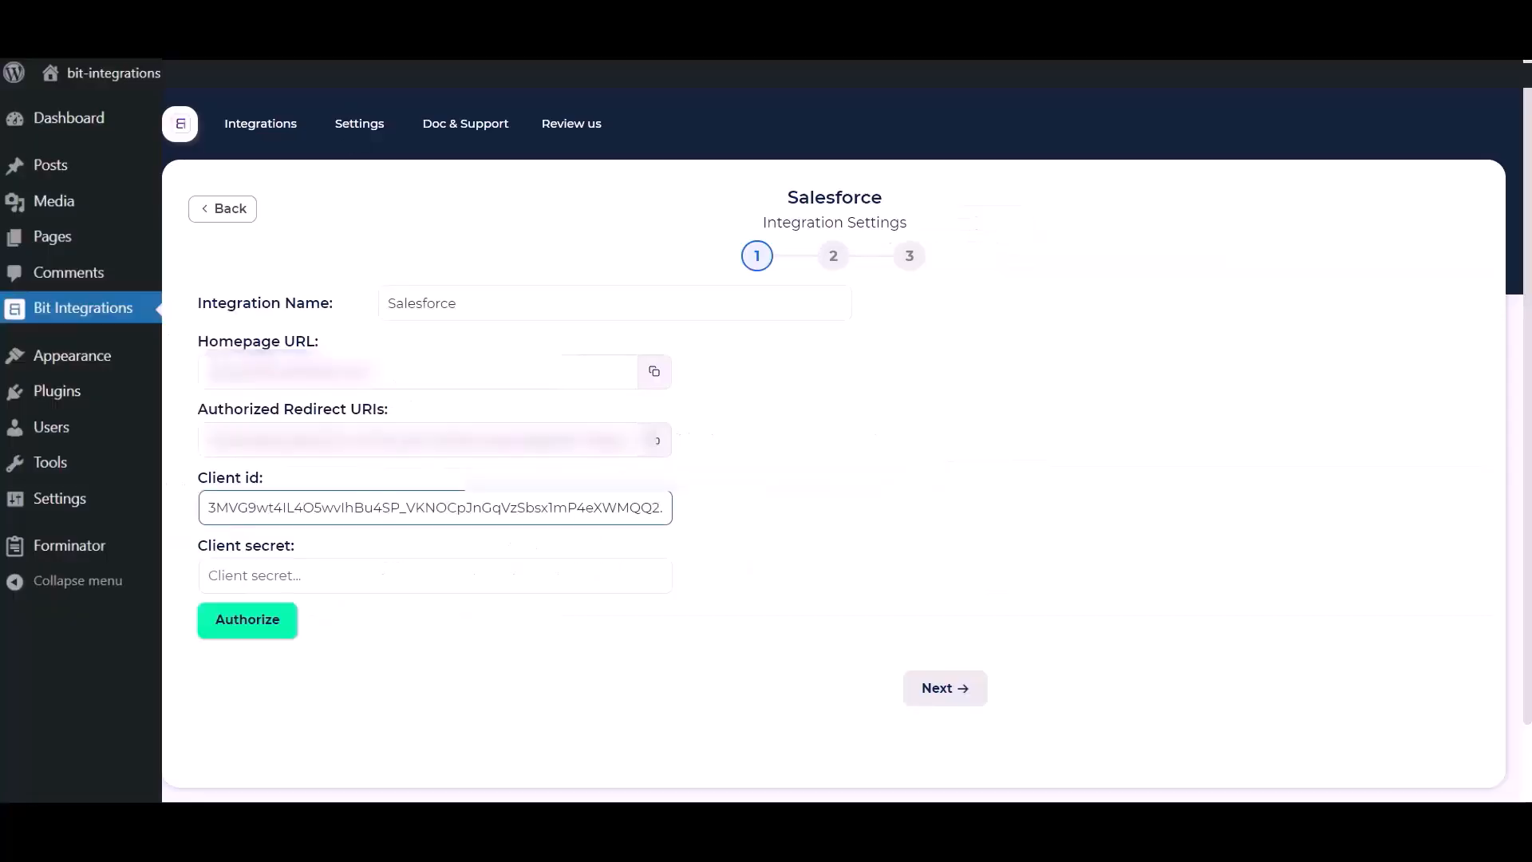
click(434, 572)
key(ctrl+v)
click(509, 531)
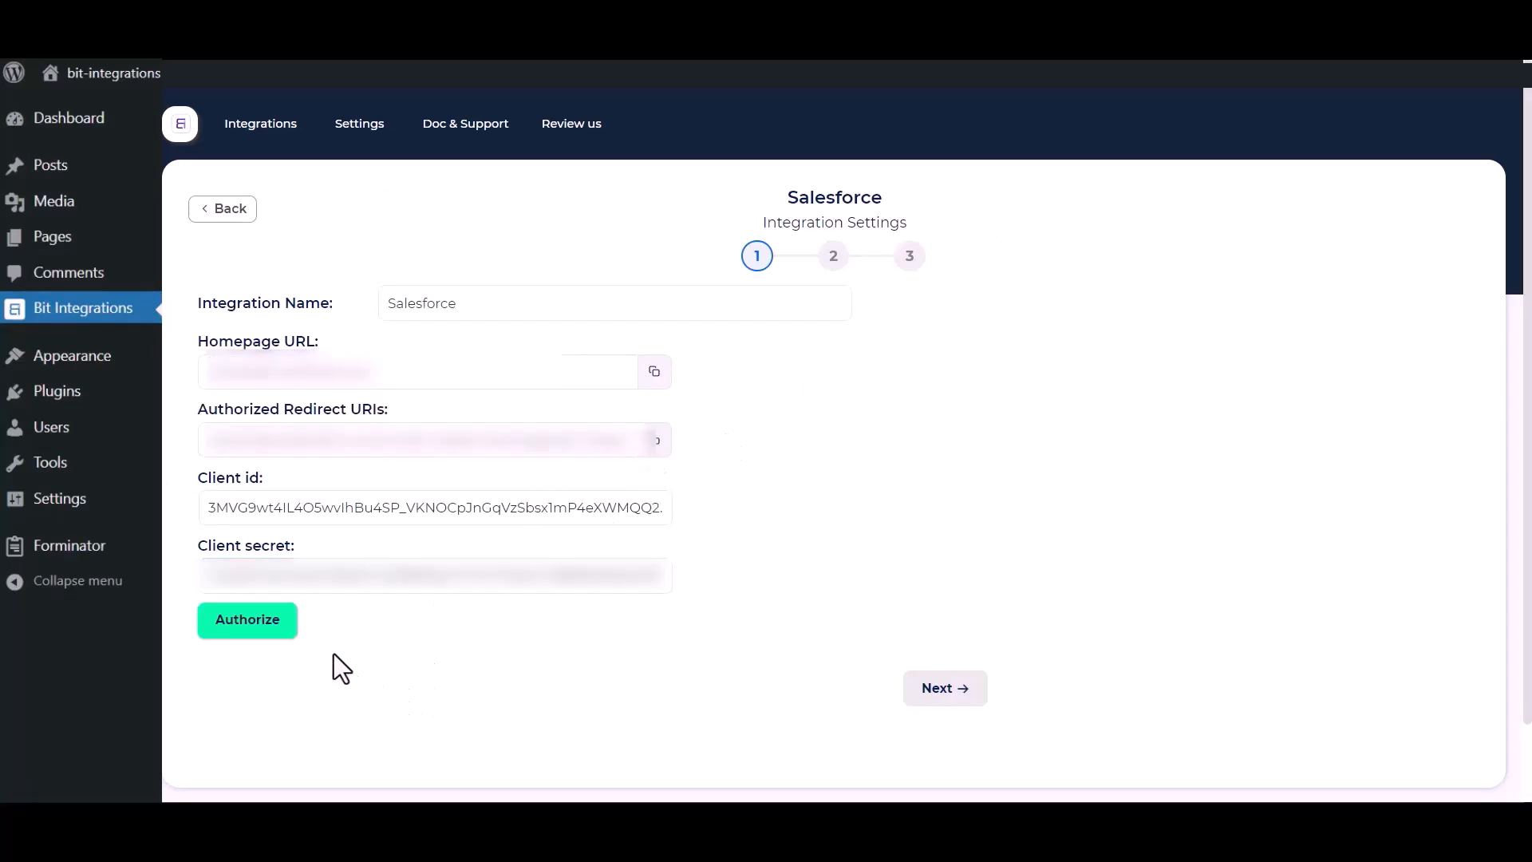
Authorize Bit Apps' access to Salesforce and advance to the action step
click(228, 626)
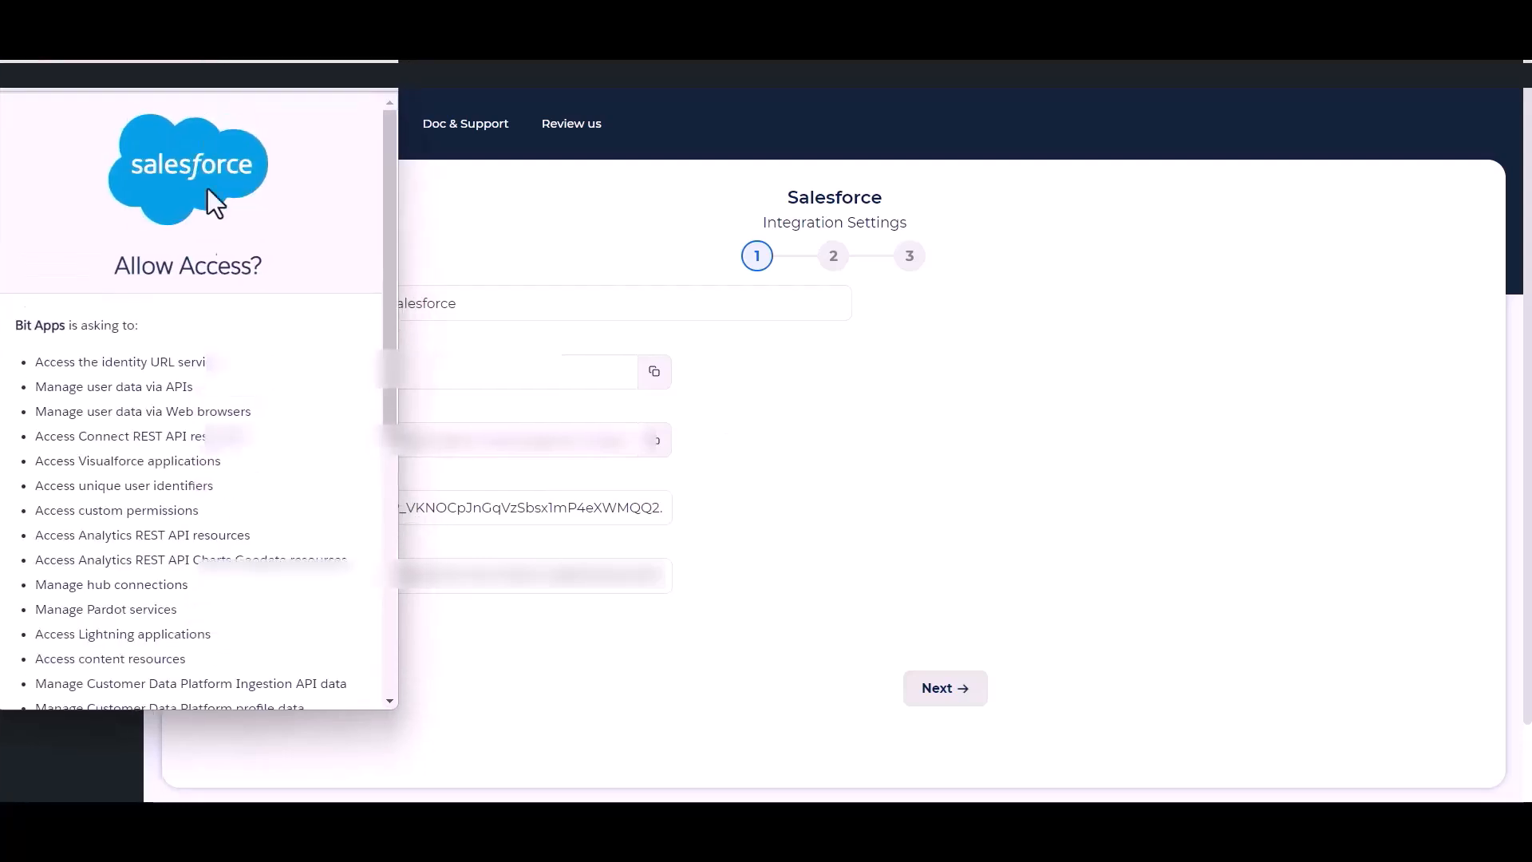
scroll(240, 399, down, 8)
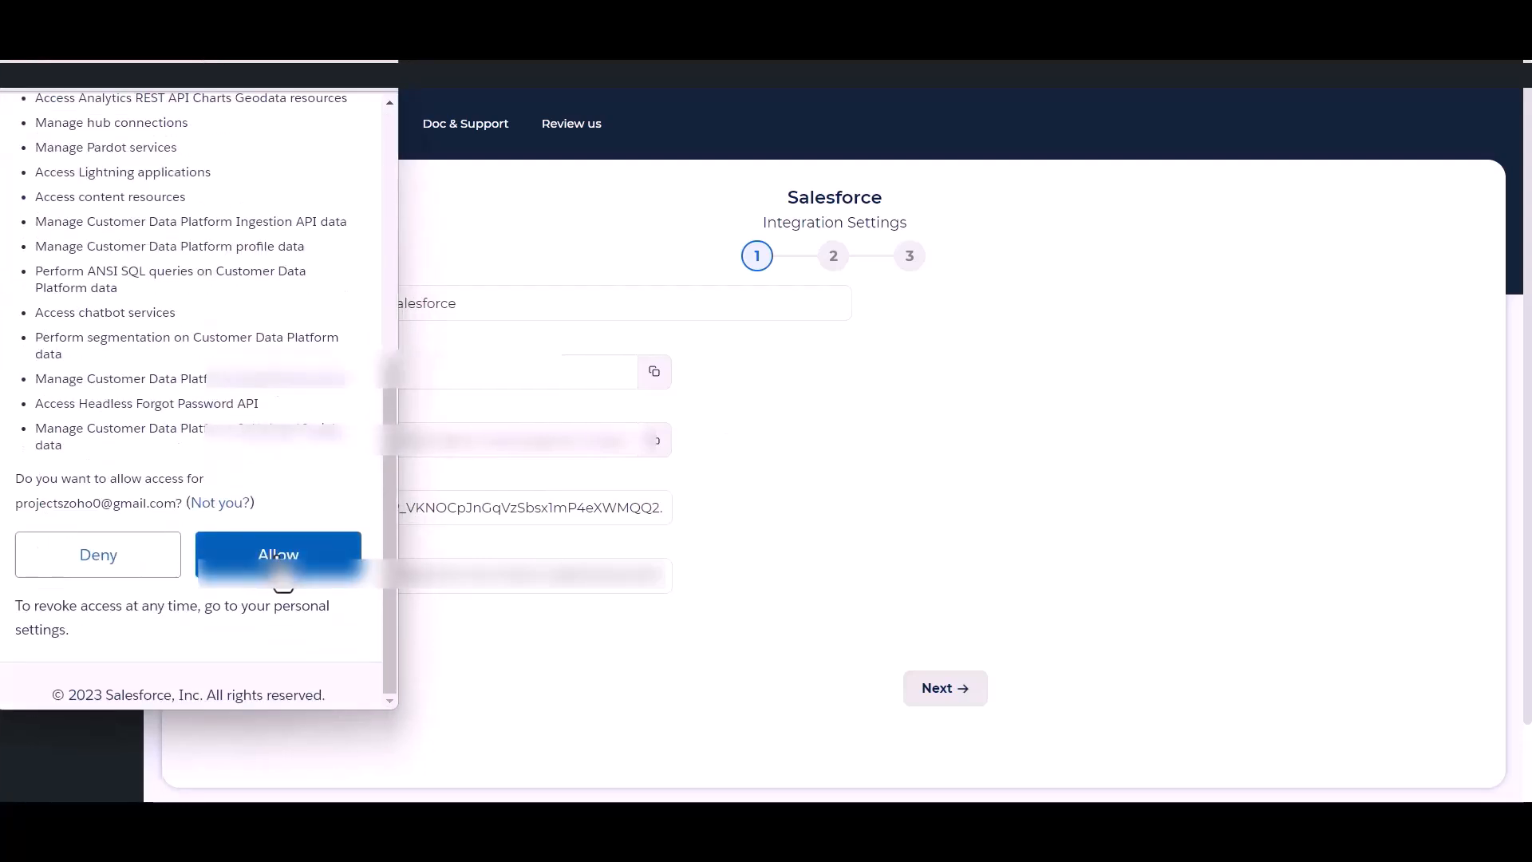
click(279, 556)
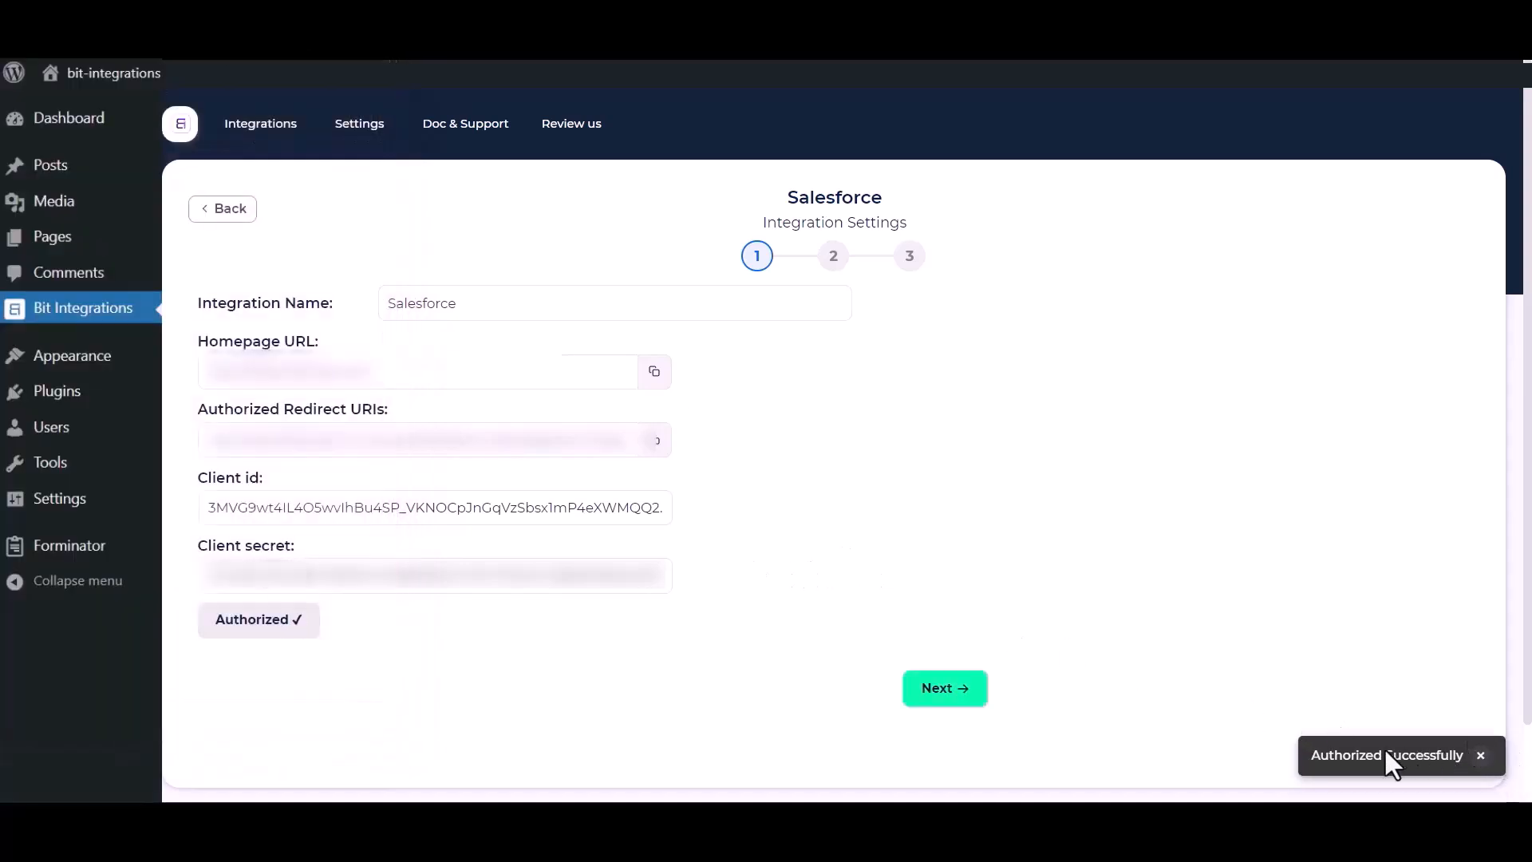
click(946, 691)
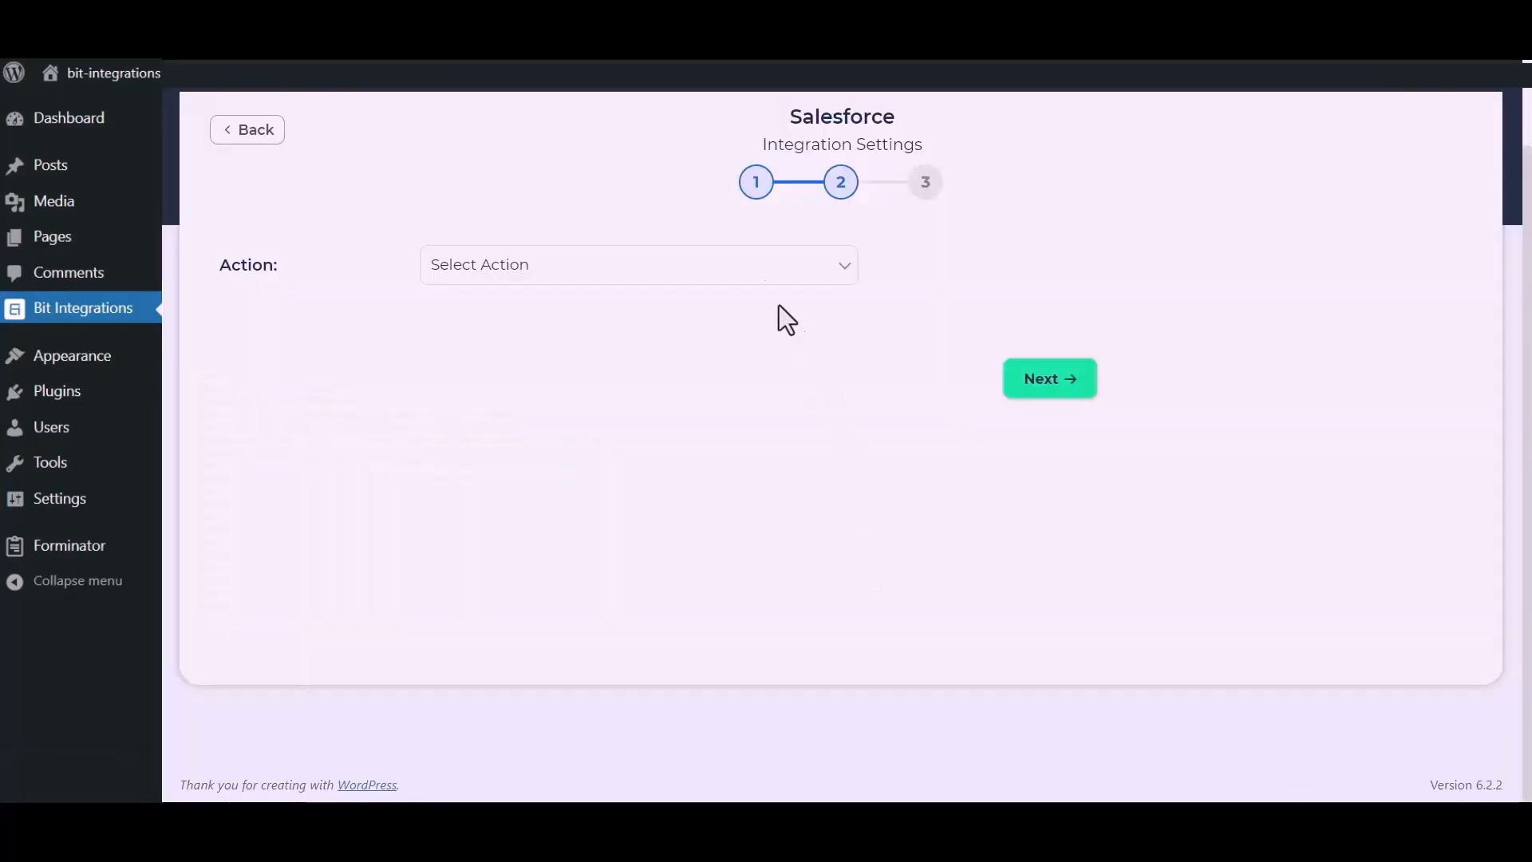
Choose Create lead as the action, mapping Name to Last Name and Email to Email
click(756, 271)
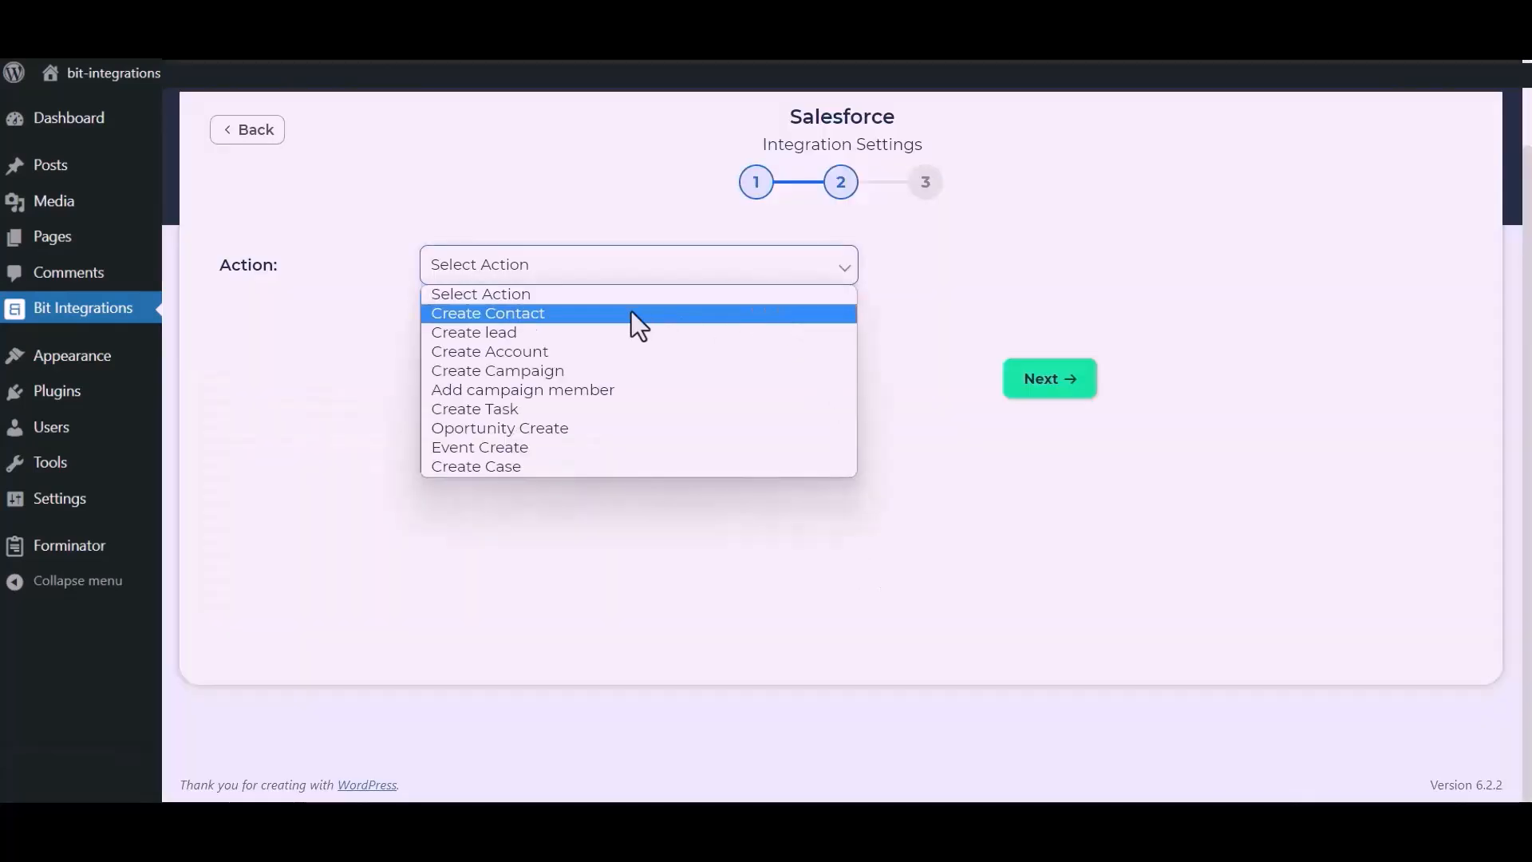
click(534, 335)
click(511, 422)
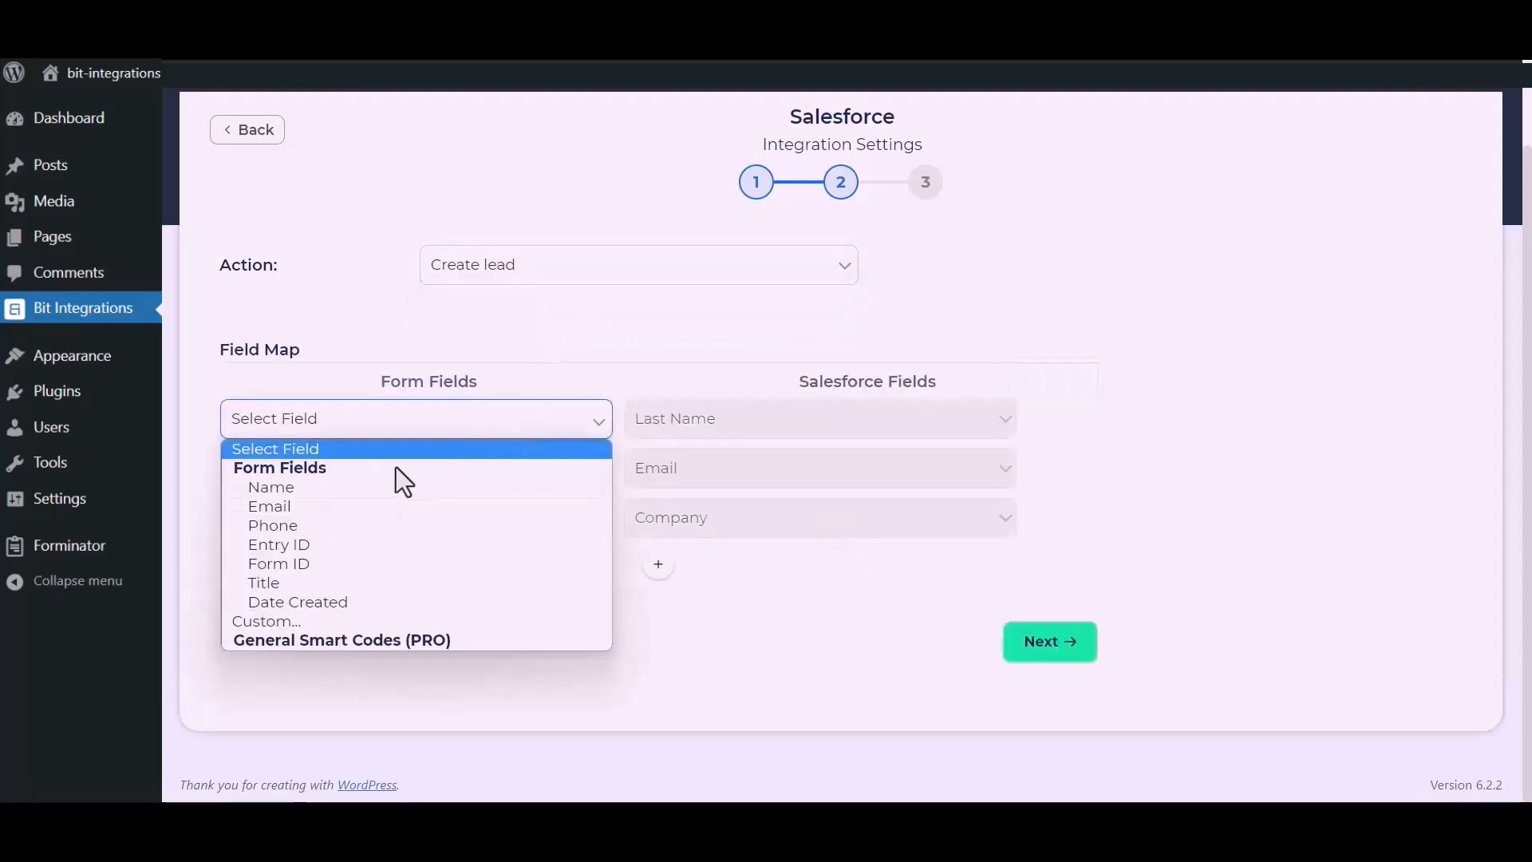
click(361, 488)
click(407, 486)
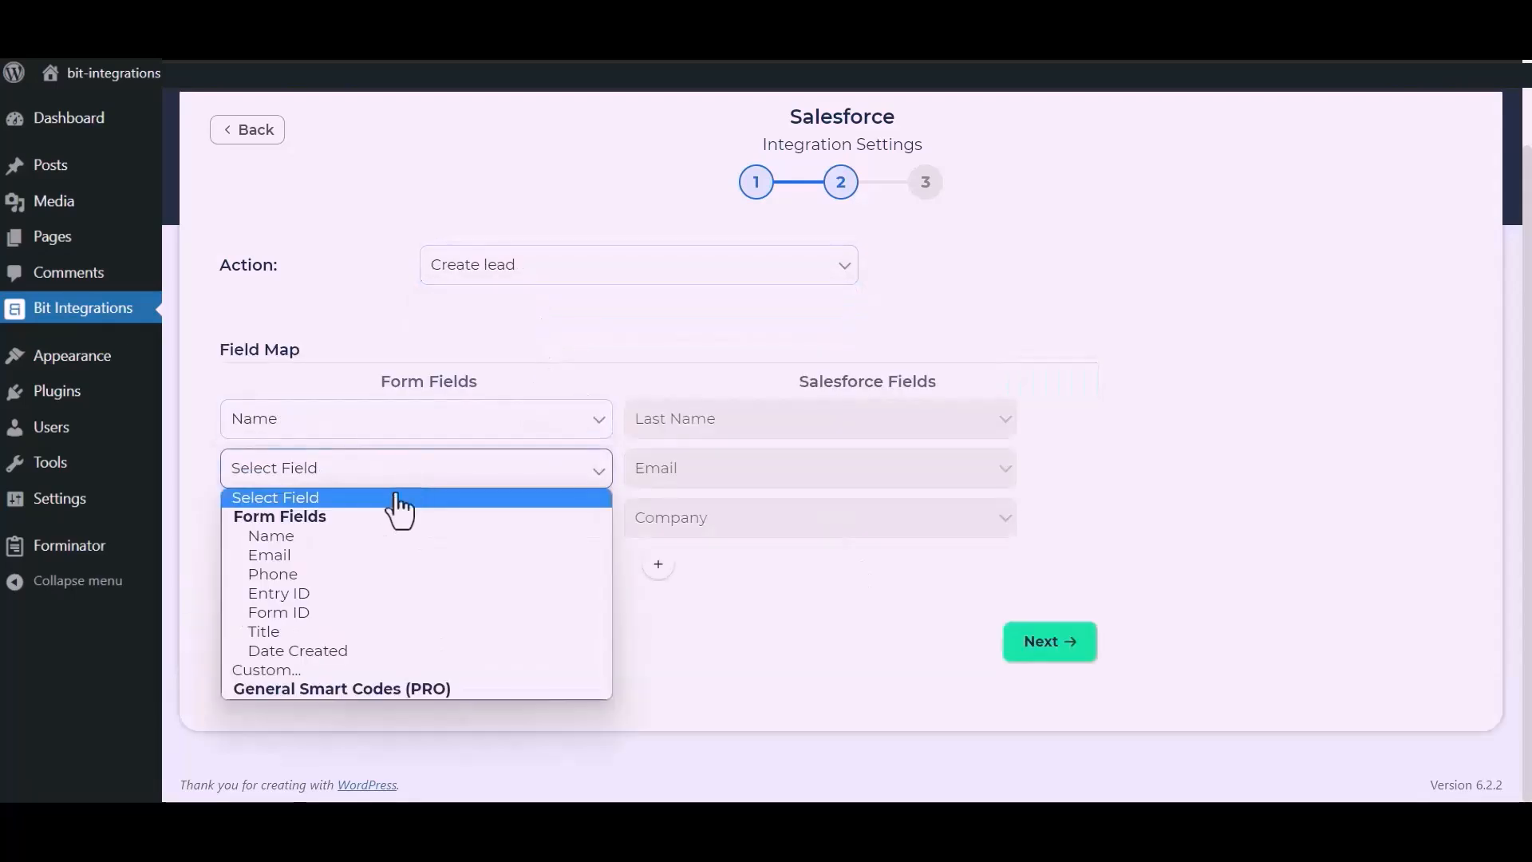
click(319, 549)
Map Company to the custom fixed value 'Bit Apps'
click(355, 533)
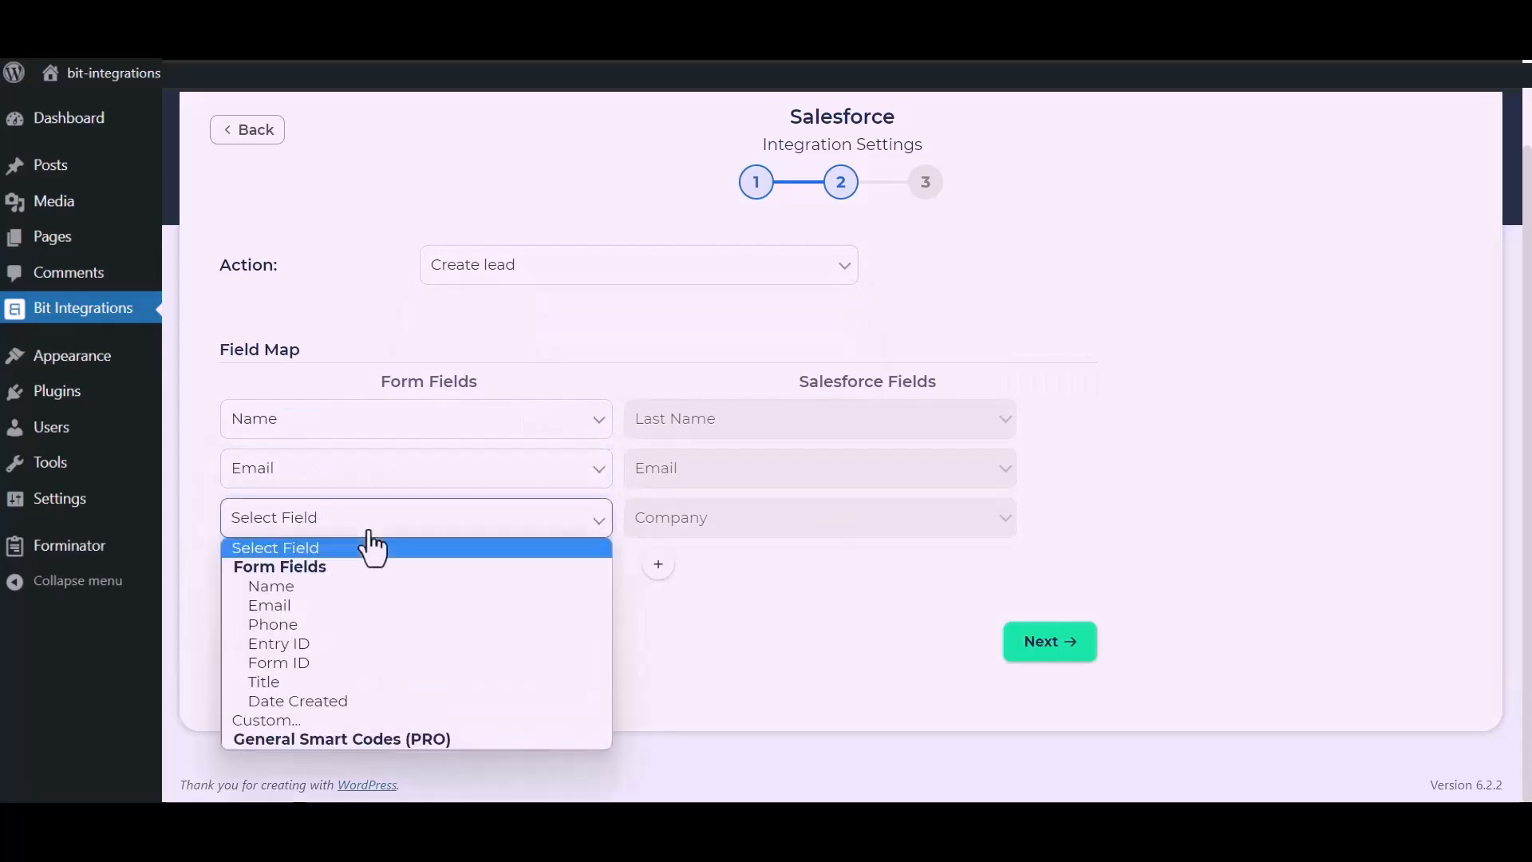
click(275, 720)
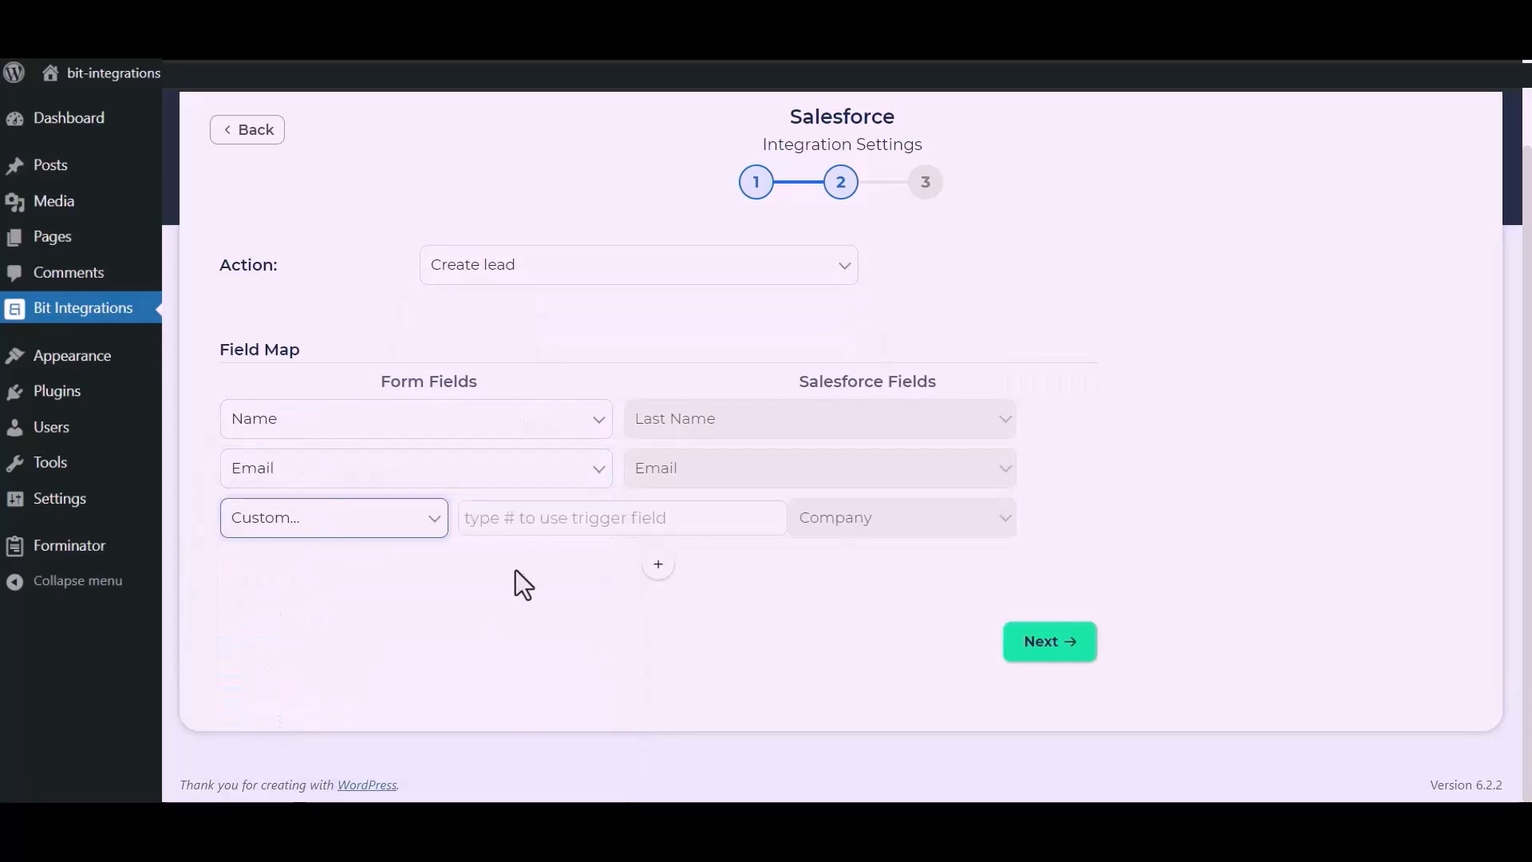
click(537, 530)
text(Bi)
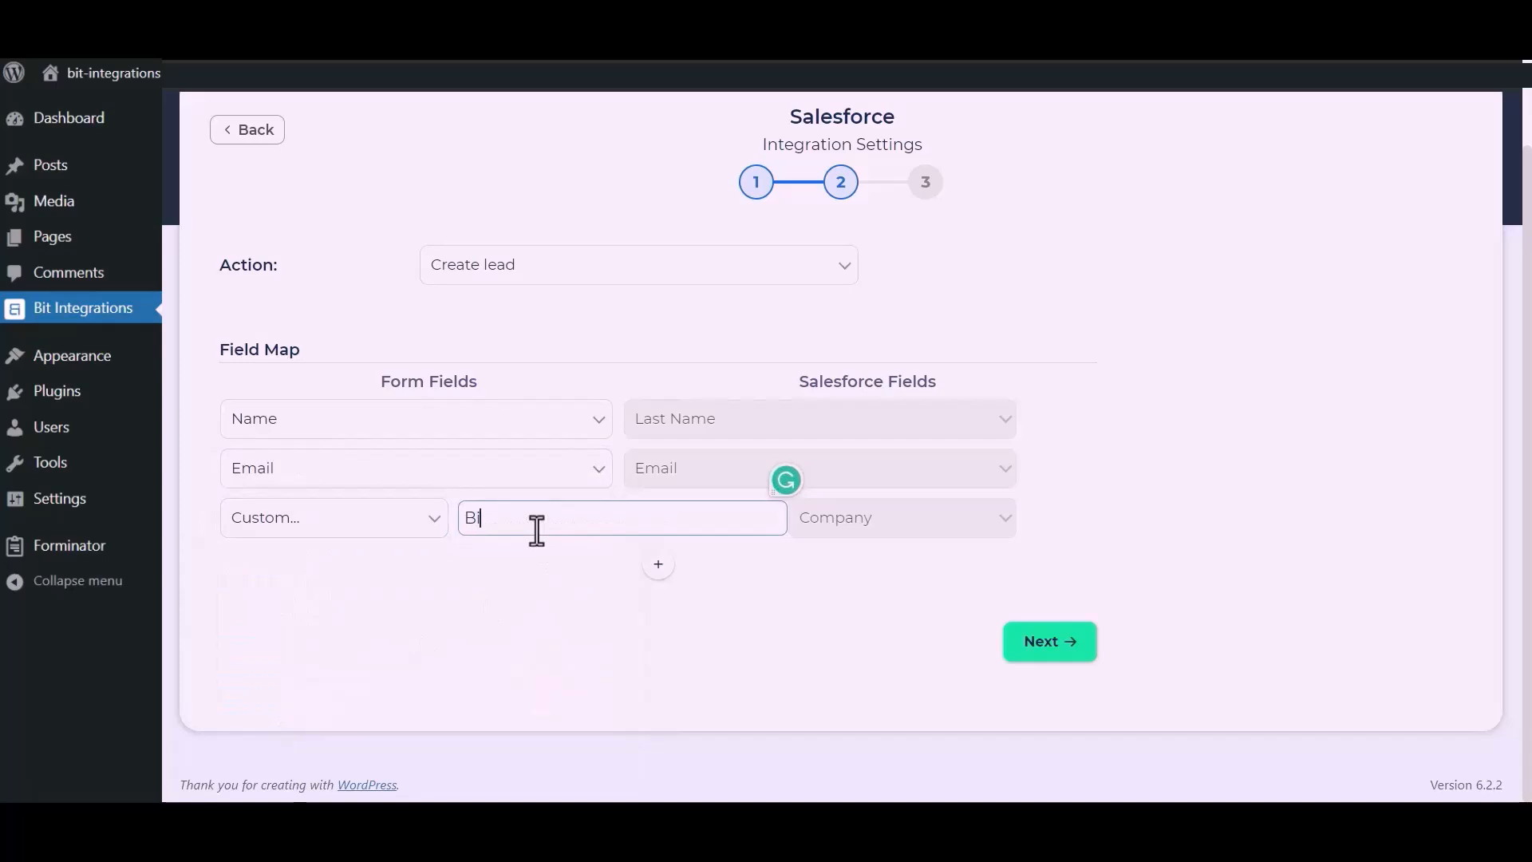
text(t Apps)
drag(586, 616, 689, 547)
Add a Phone to Salesforce Phone mapping row, then finish and save the integration
click(665, 565)
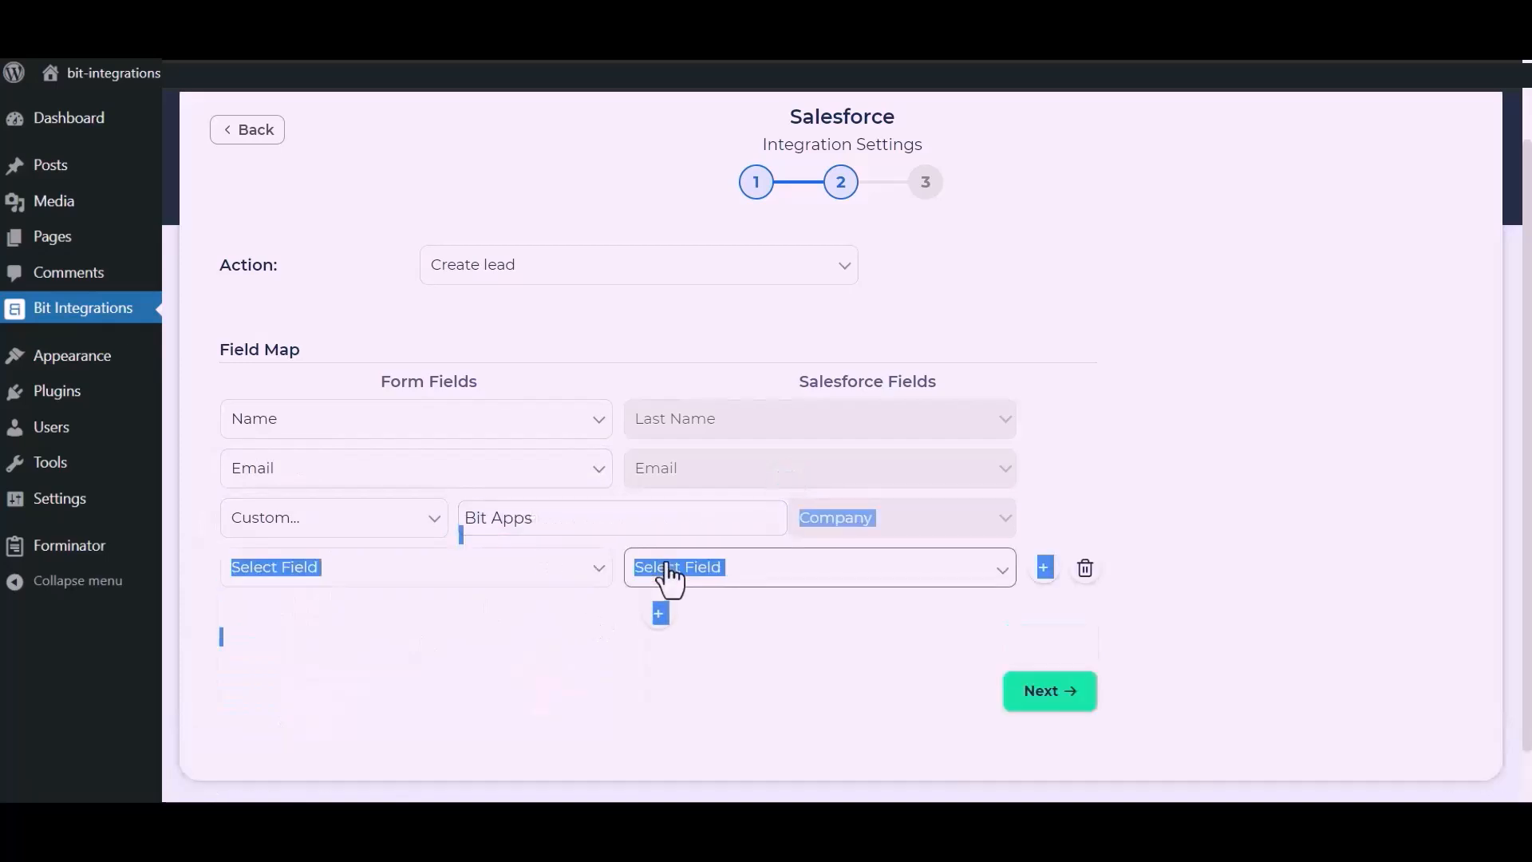
click(502, 568)
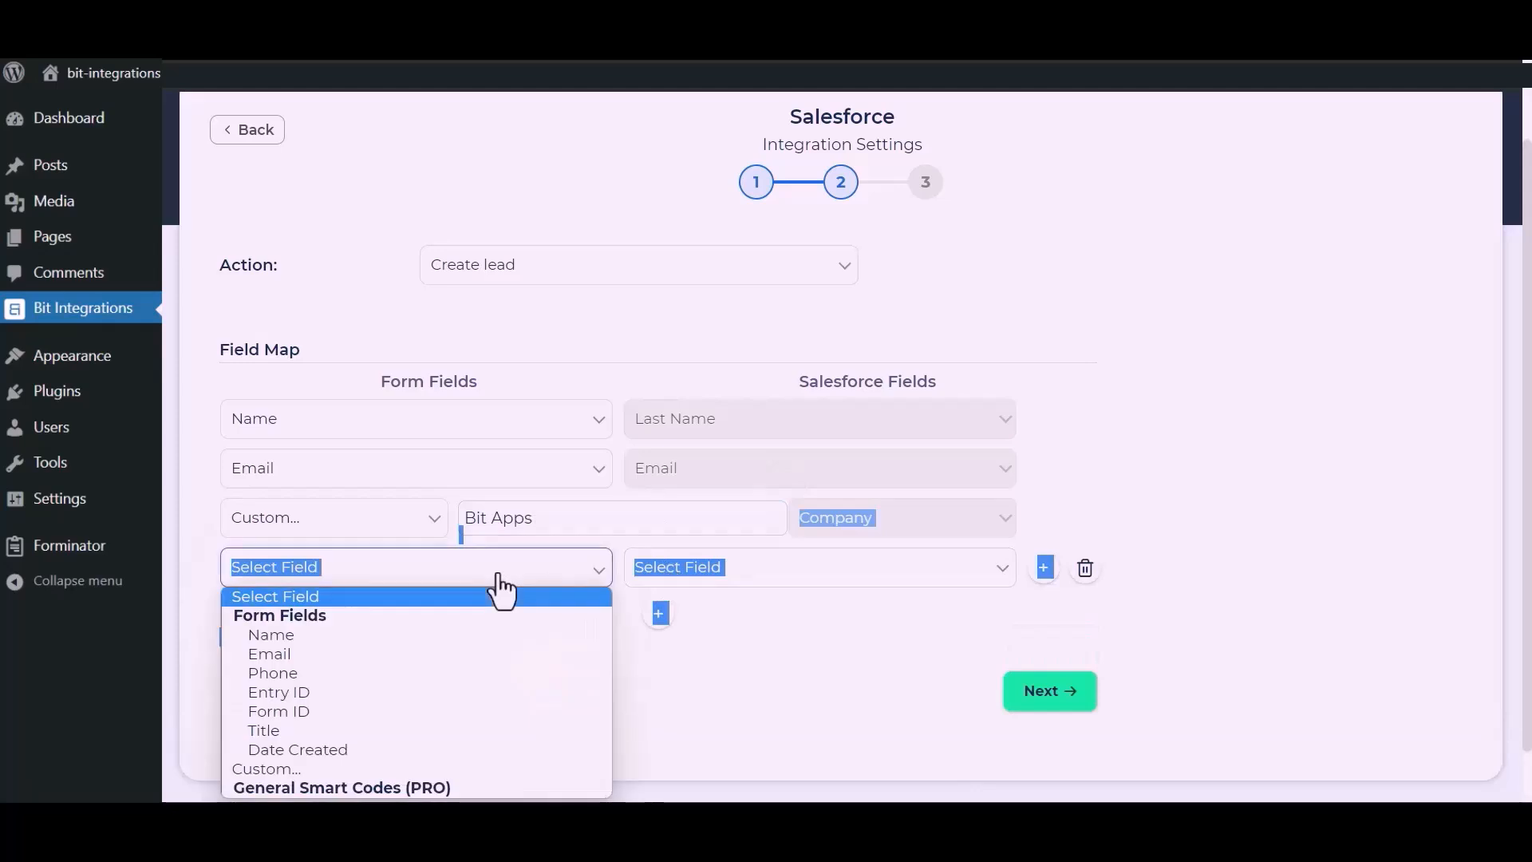
click(276, 675)
click(722, 646)
click(831, 562)
click(684, 335)
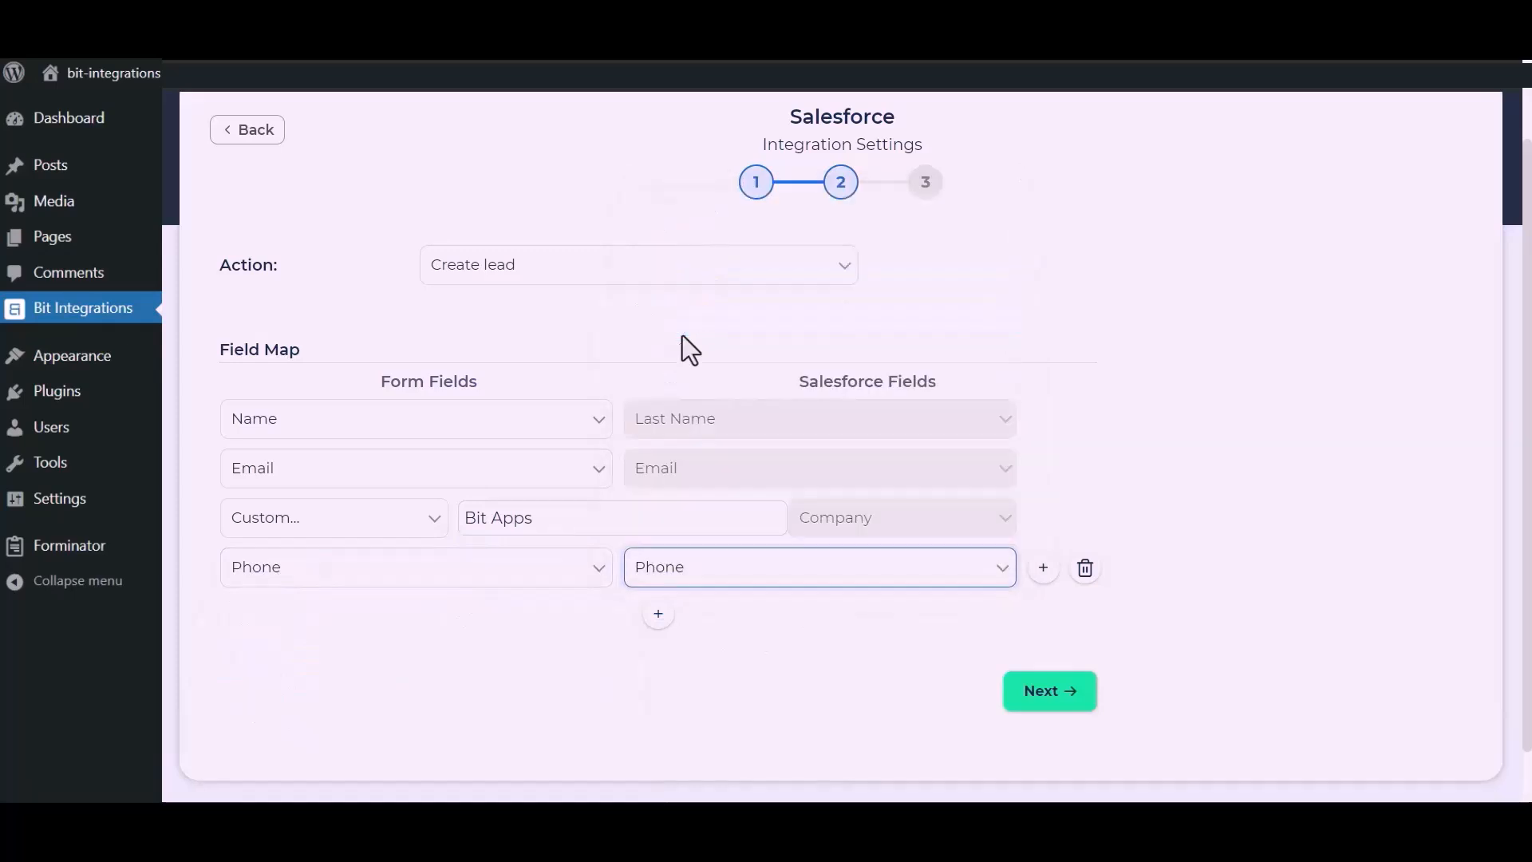
click(773, 623)
click(1057, 696)
click(849, 351)
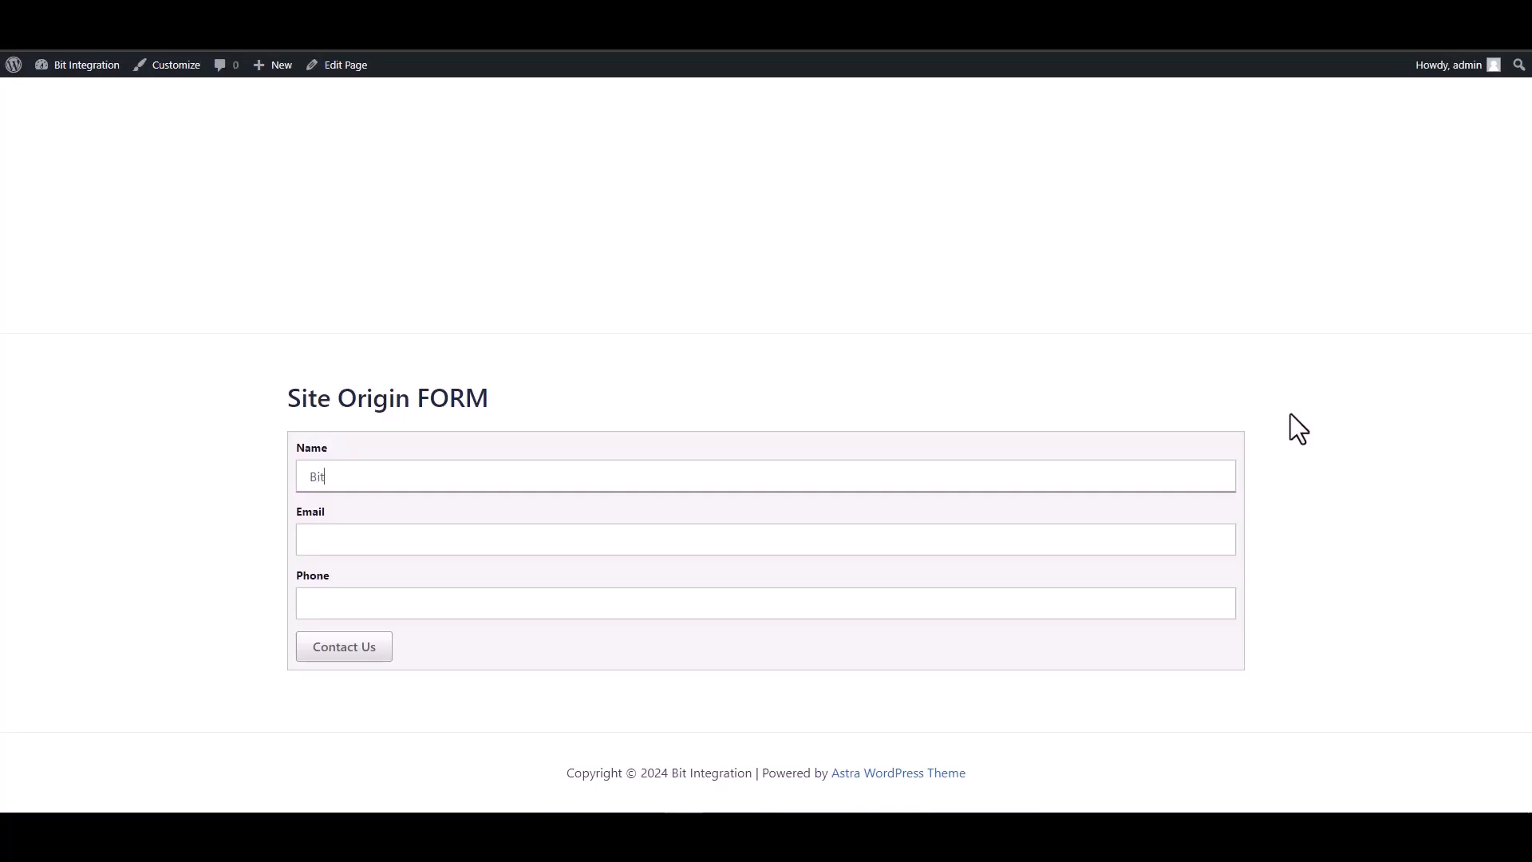
Submit the SiteOrigin form with name Bit Integrations, a support e-mail and a phone number
text(egrations)
click(1135, 539)
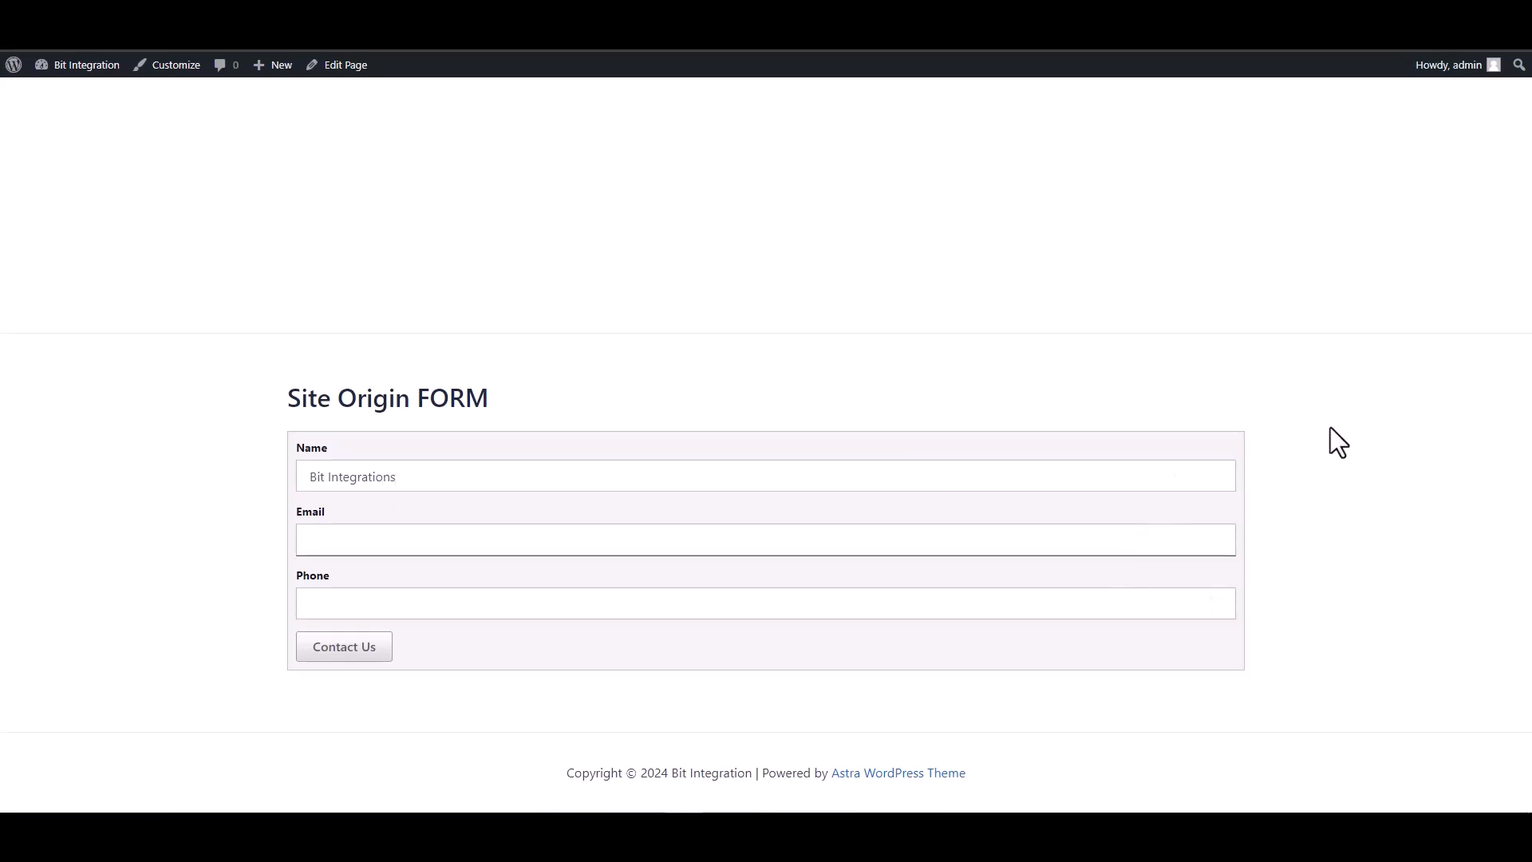
click(1100, 598)
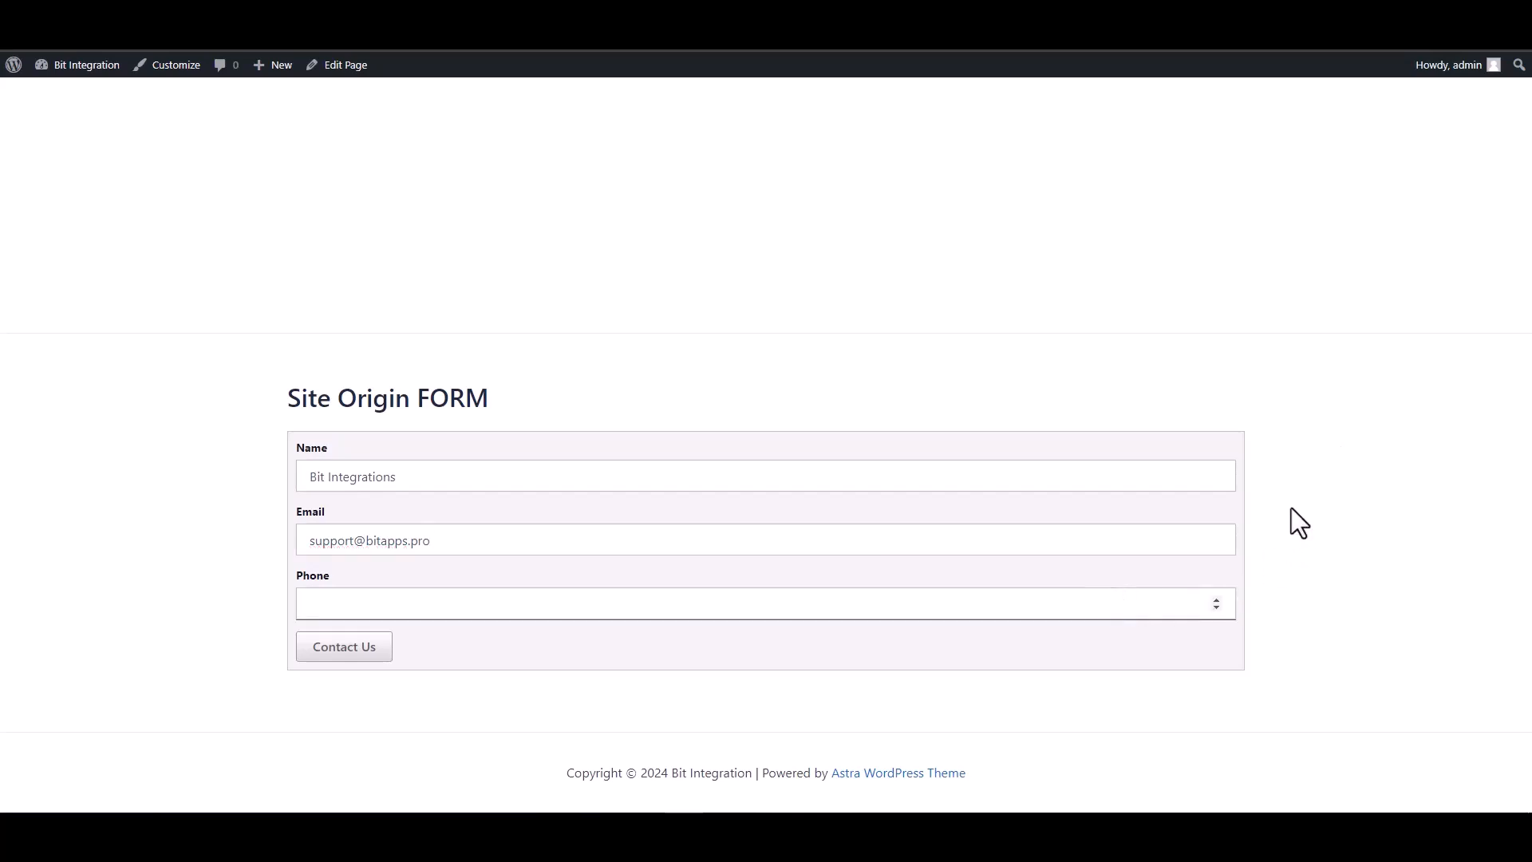
text(444555666)
click(361, 659)
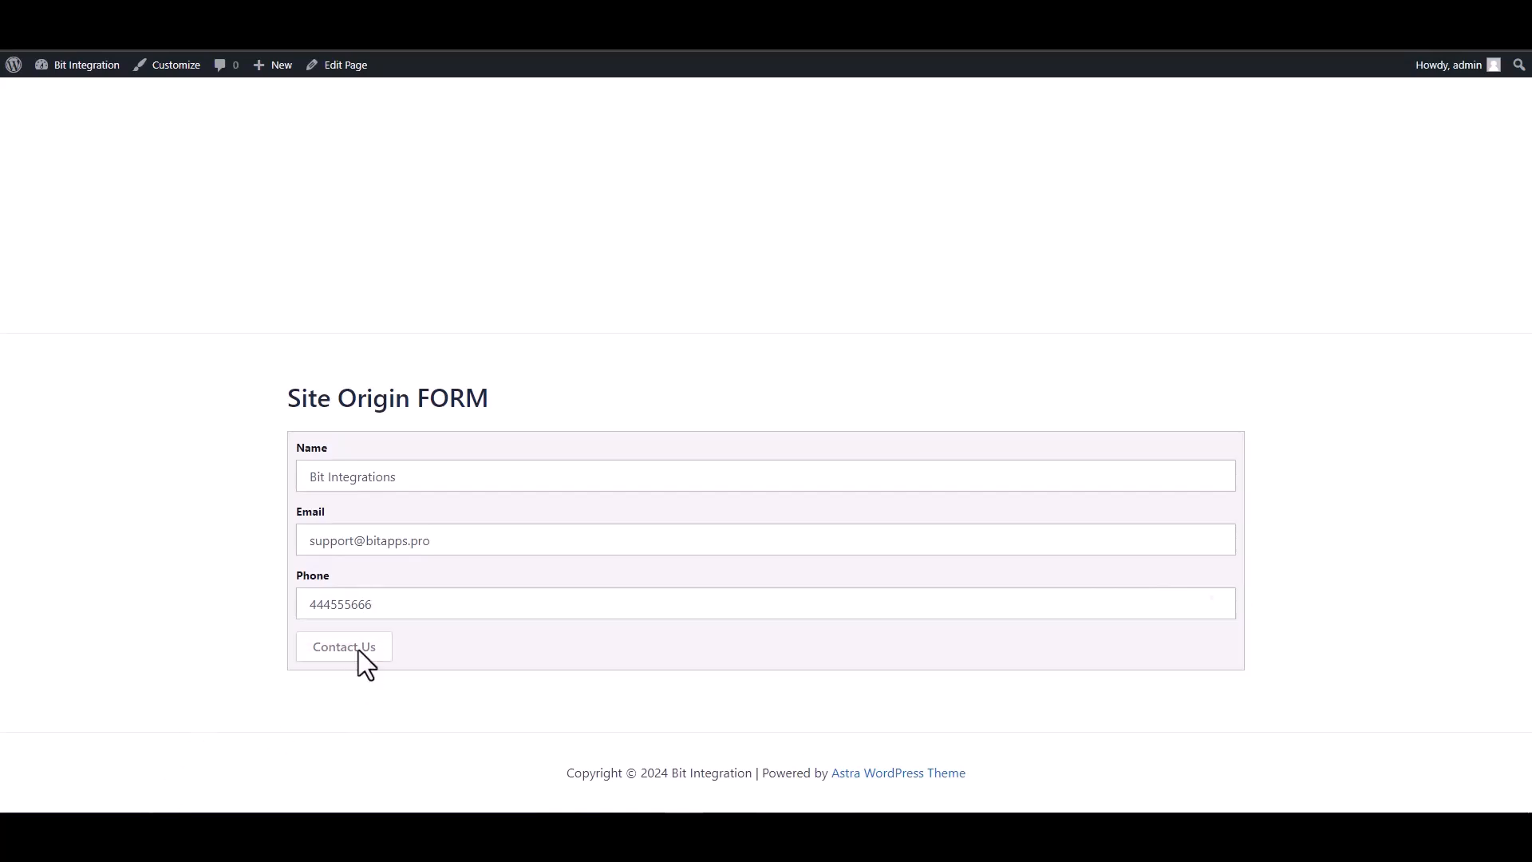
drag(308, 441, 550, 441)
click(532, 496)
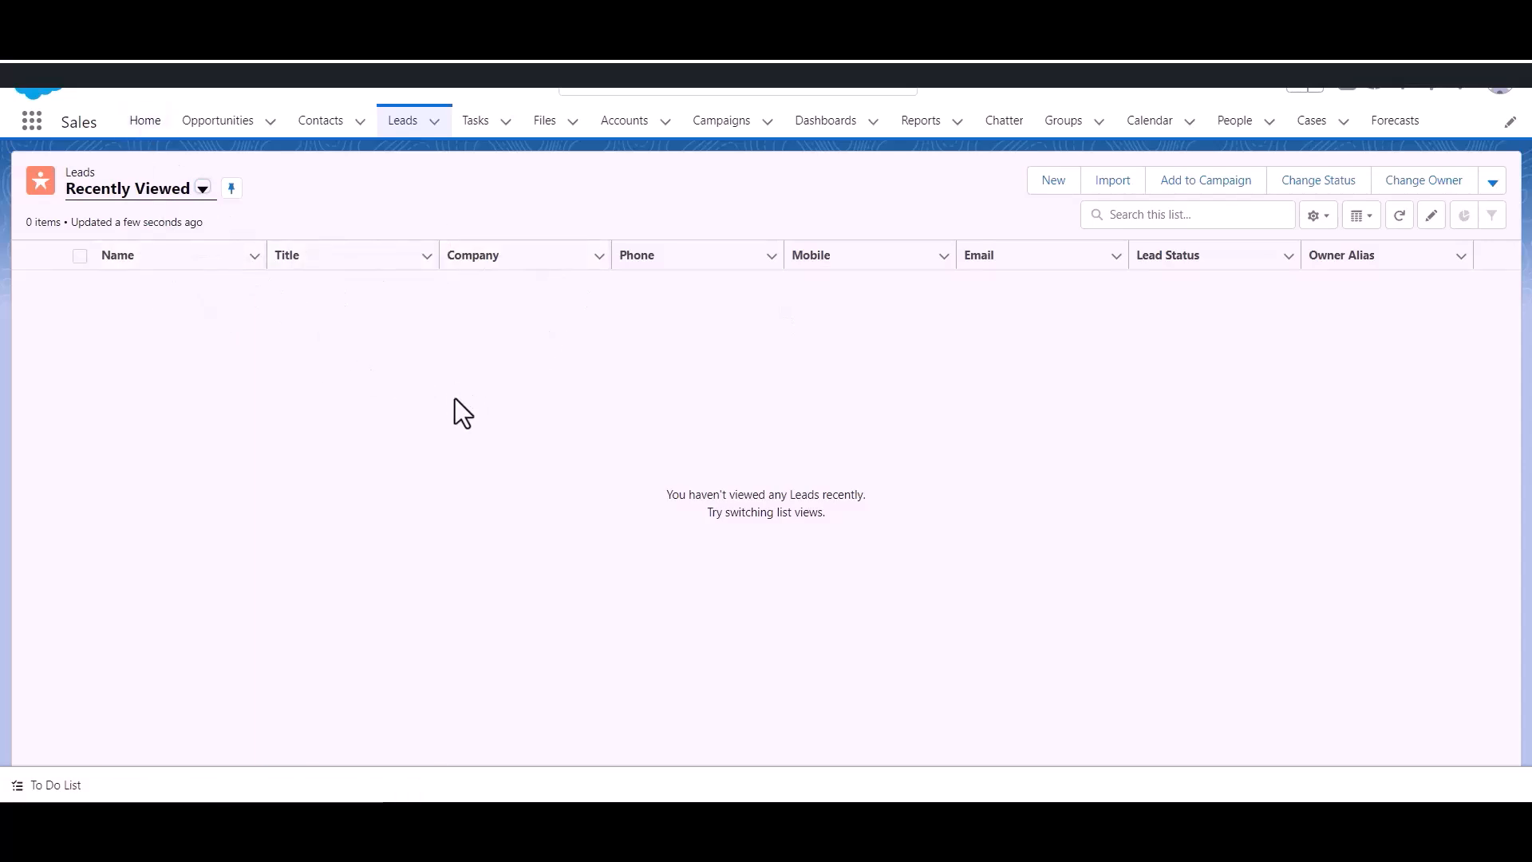
Open Salesforce Leads to find the new Bit Integrations lead
click(412, 134)
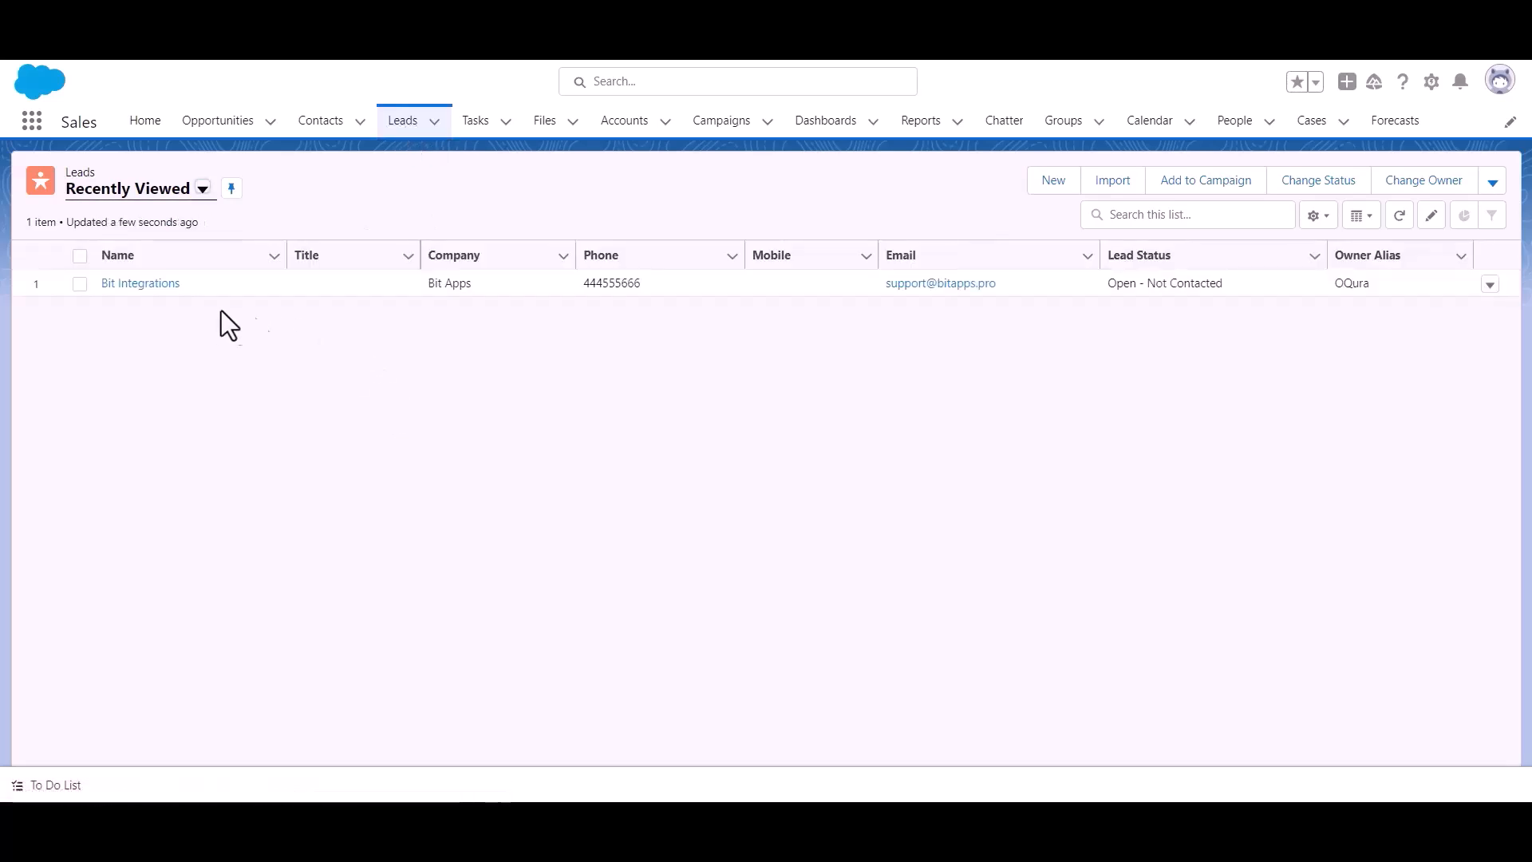